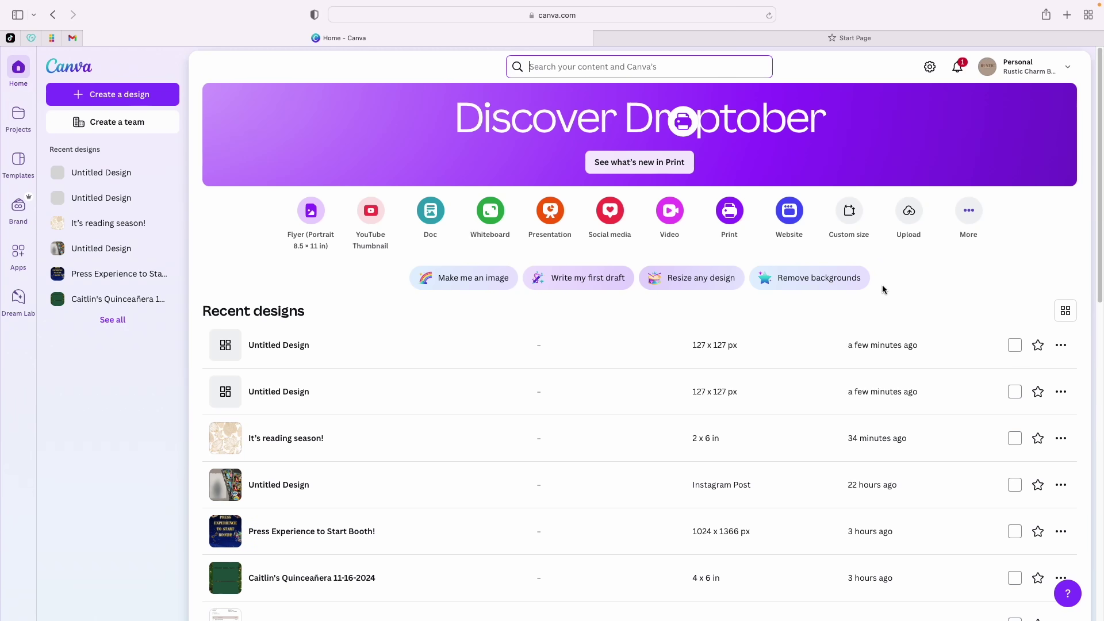
- Start a custom-size design of 127 × 127, keeping the units in pixels
click(852, 216)
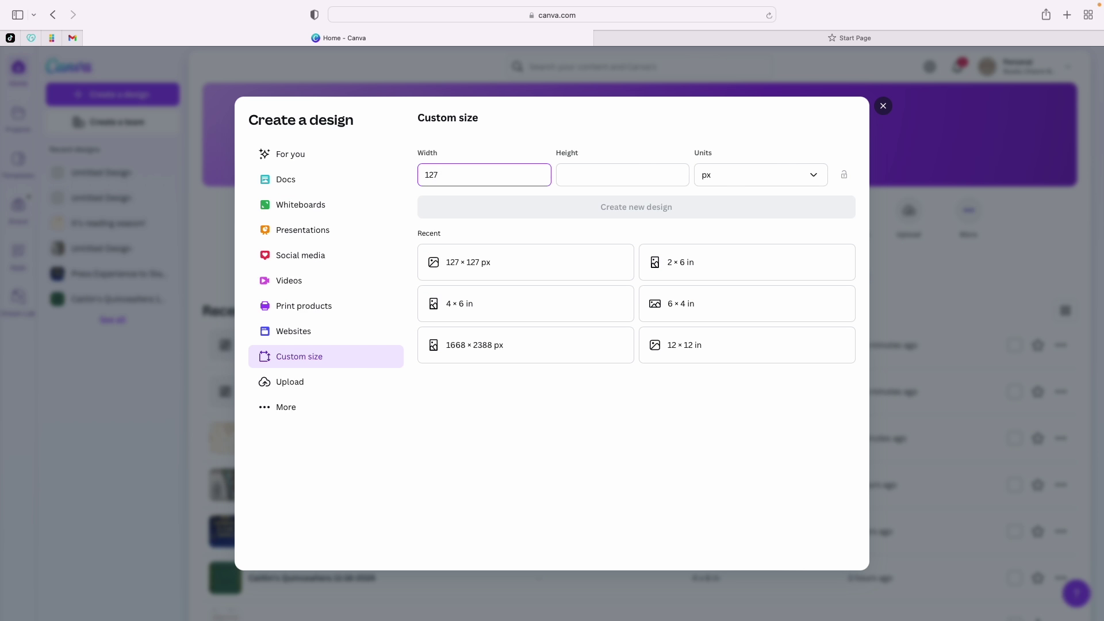
click(622, 174)
text(127)
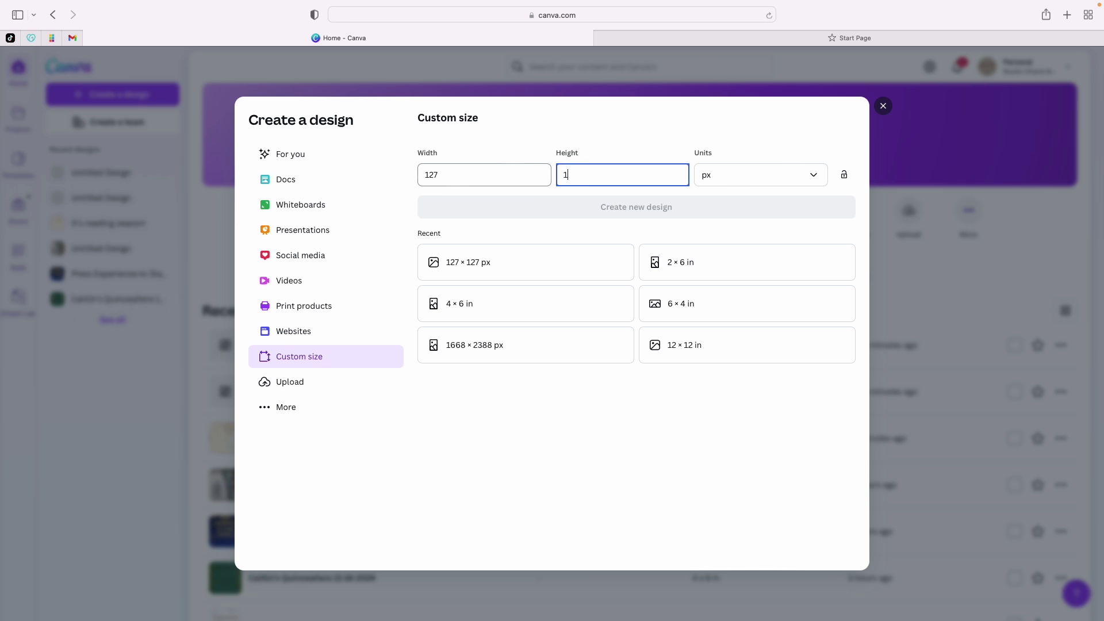
click(771, 175)
click(733, 208)
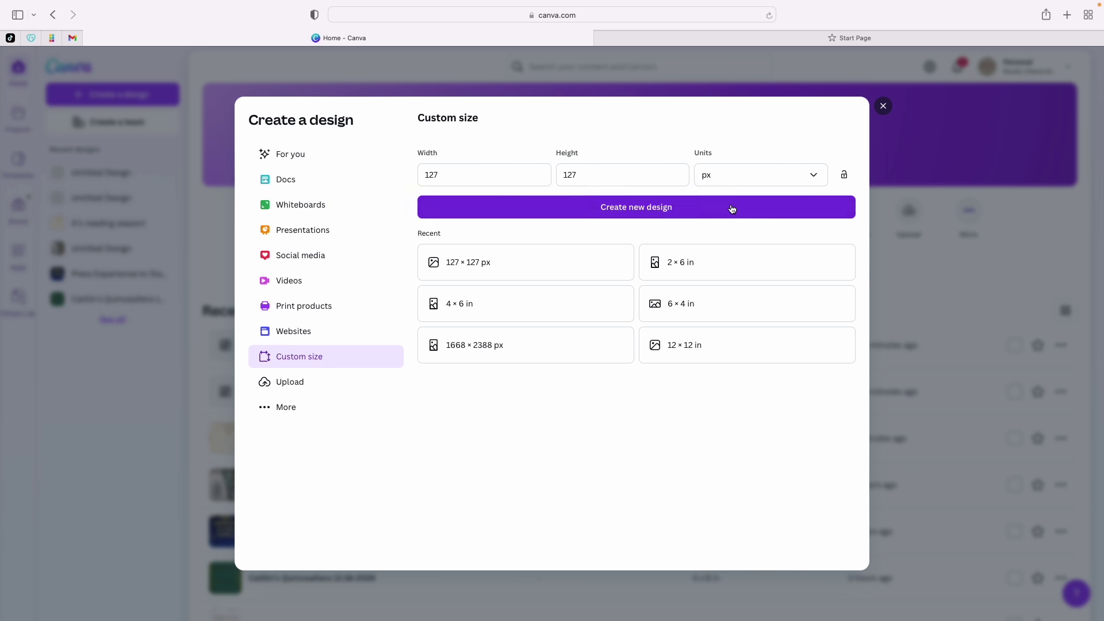
click(747, 176)
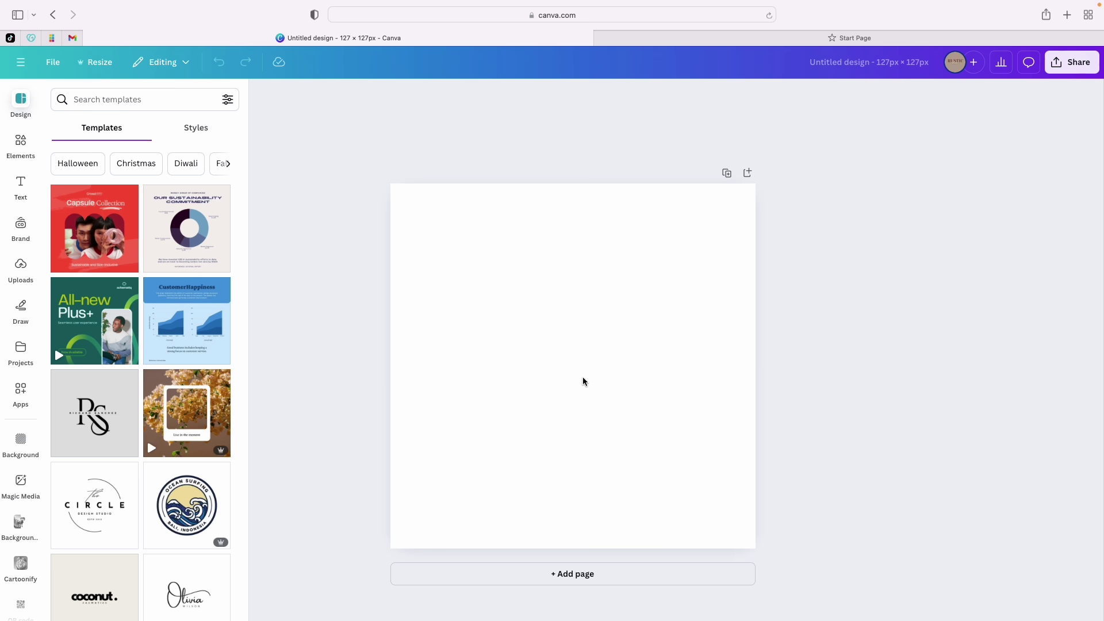
- Fill the blank page's background with the light-blue swatch
click(632, 345)
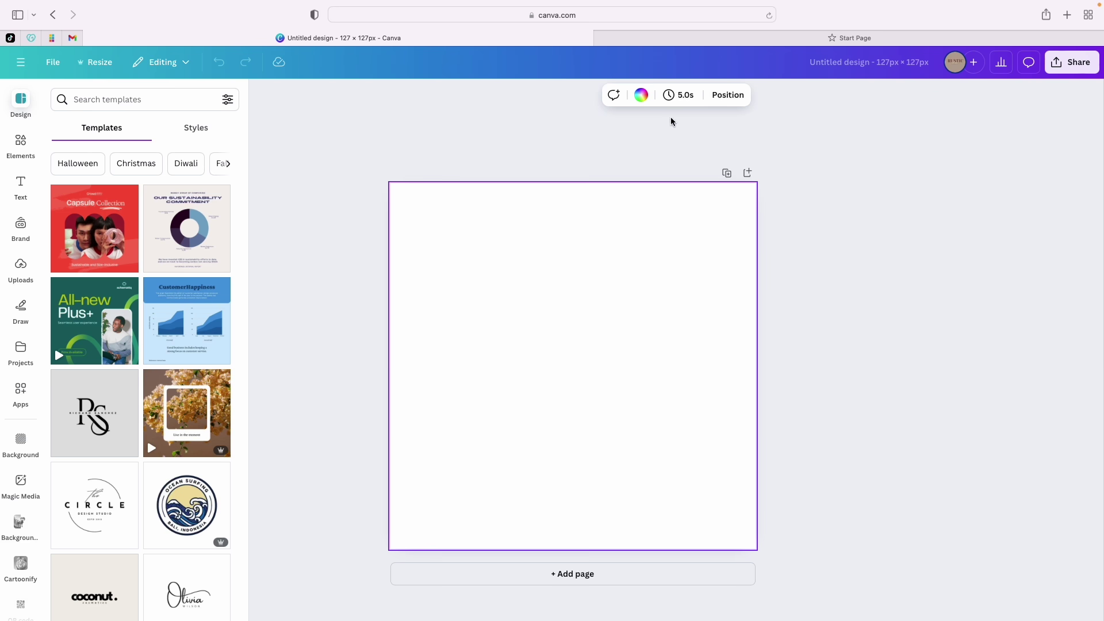
click(640, 99)
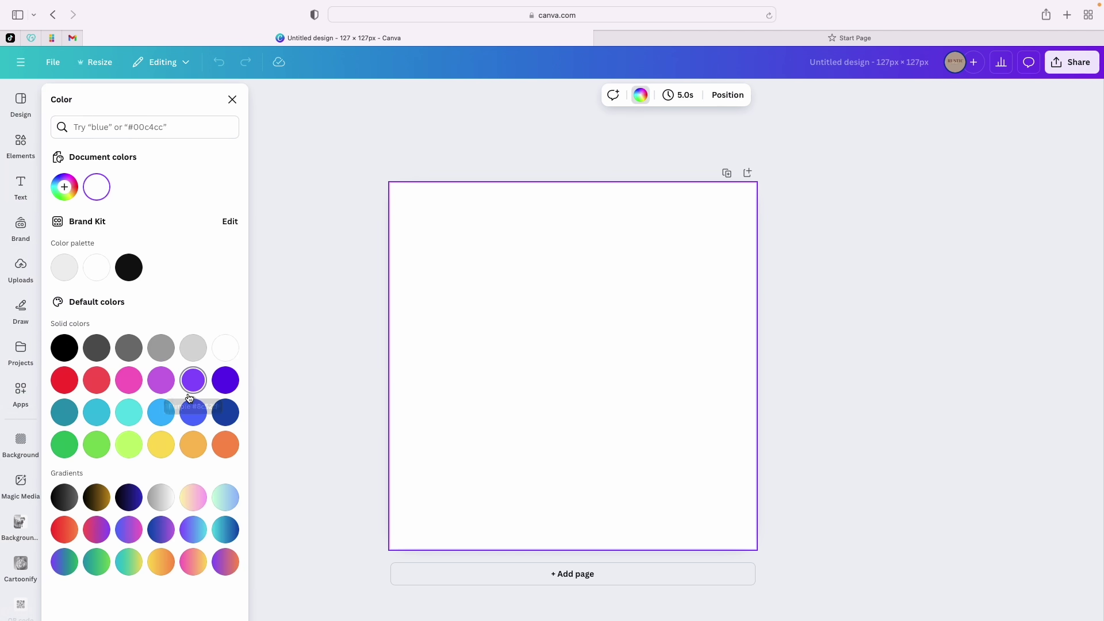
click(168, 418)
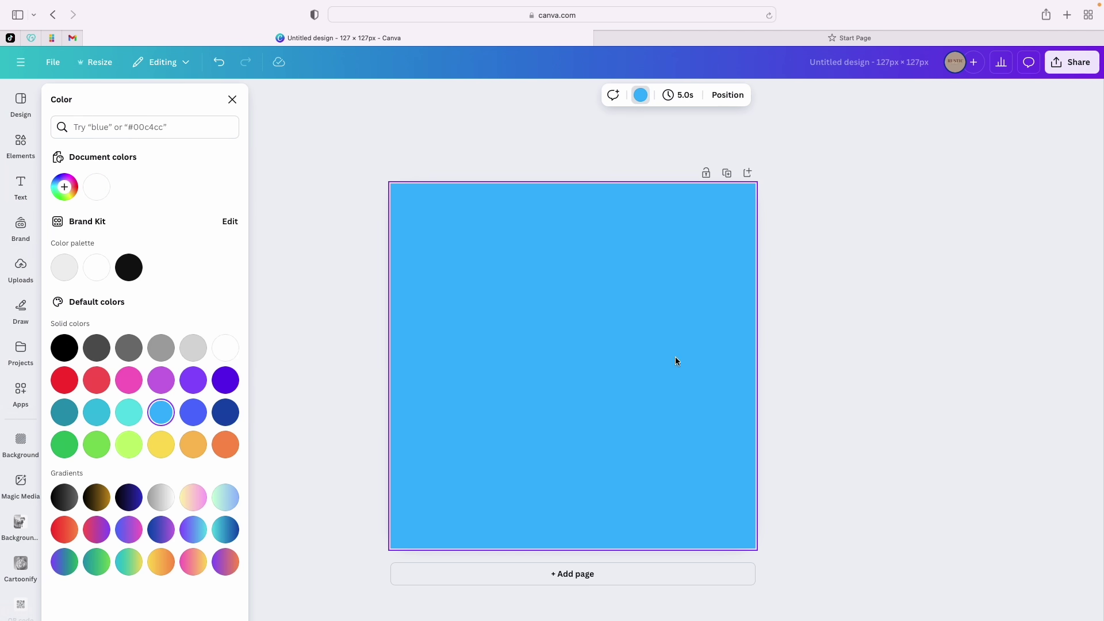
click(325, 381)
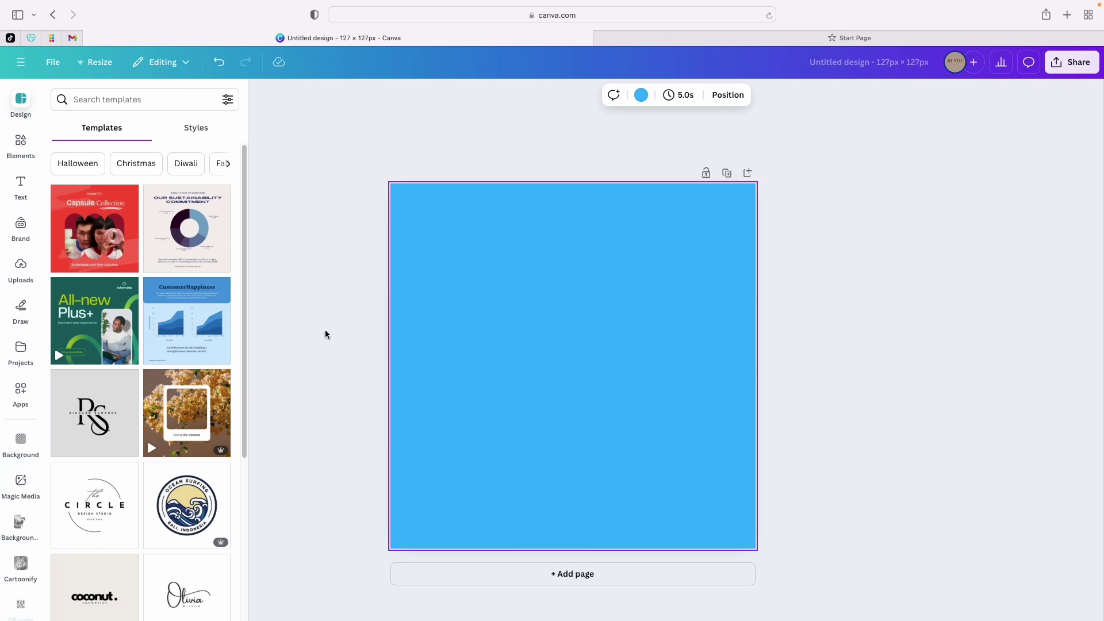
- Search the Elements library for 'camera'
click(32, 148)
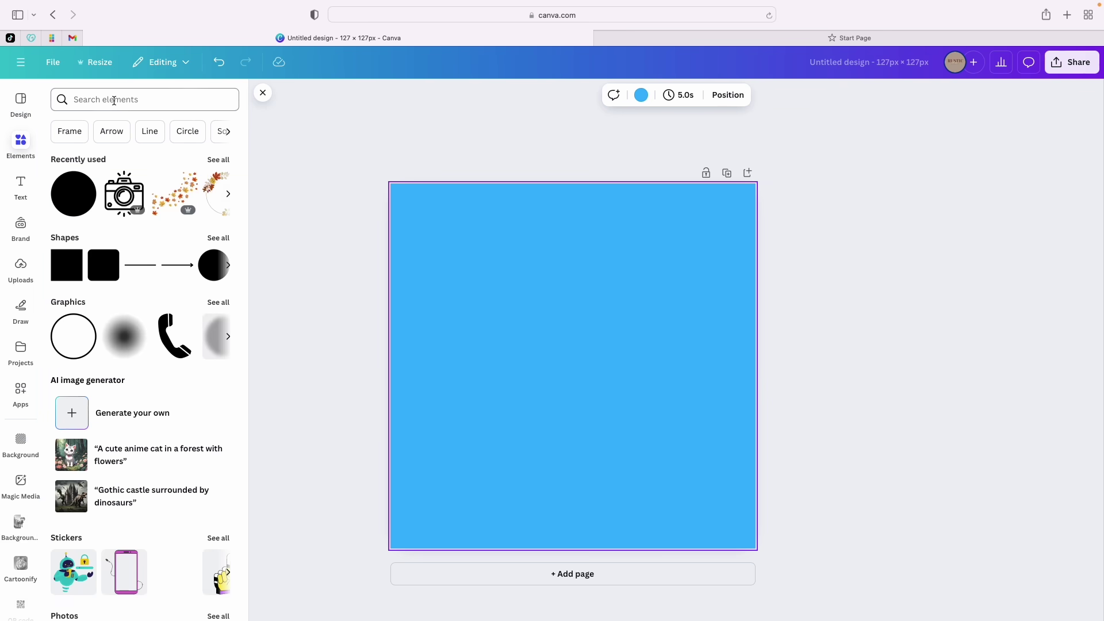
click(114, 100)
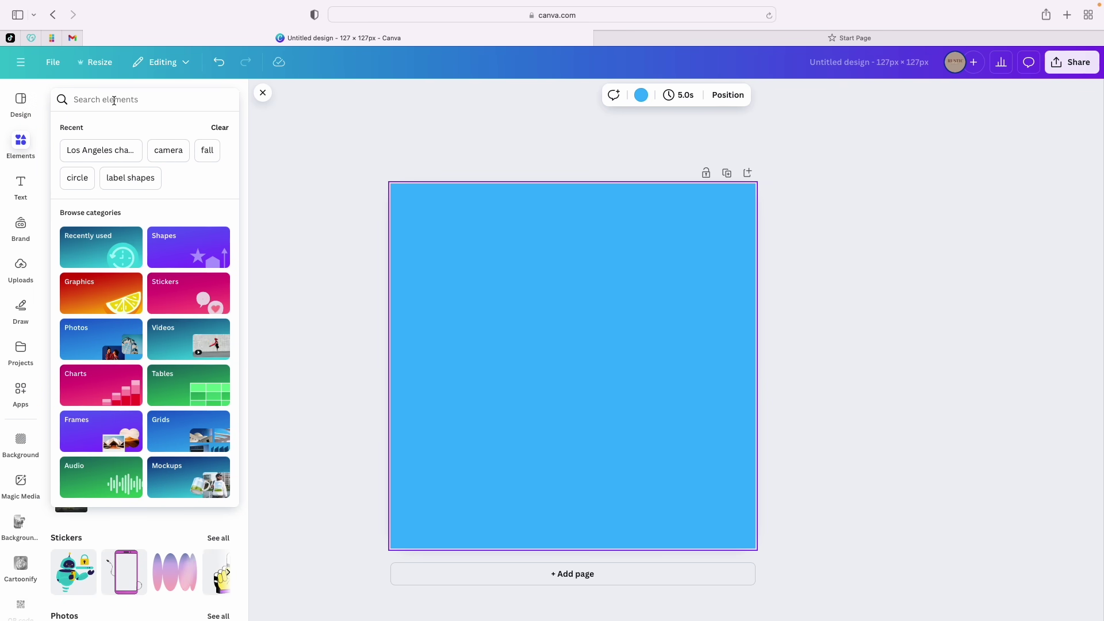
text(camera)
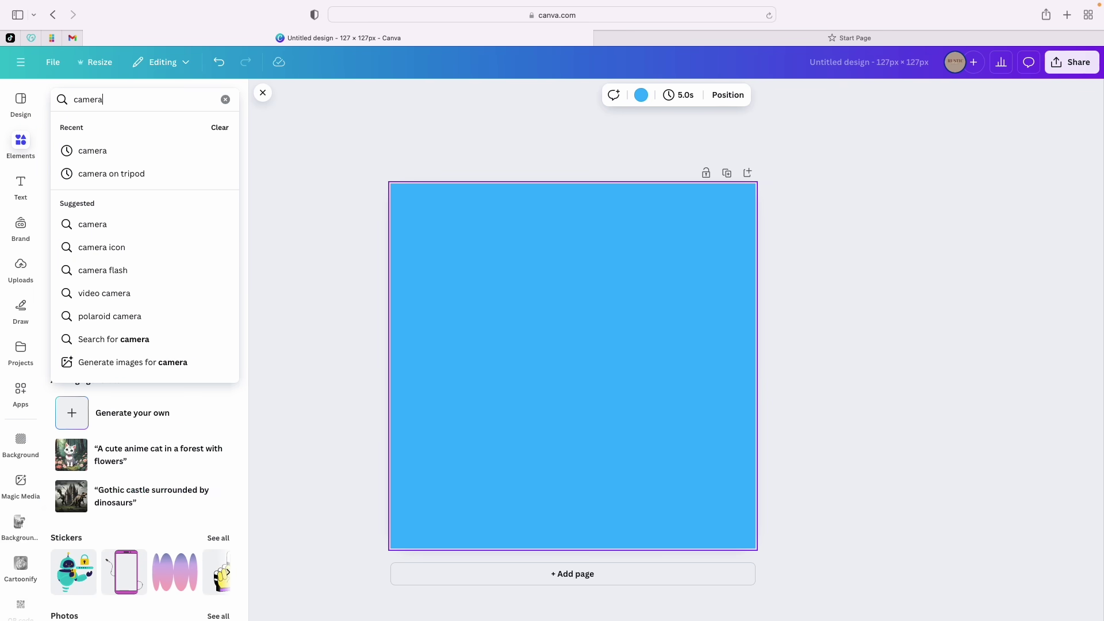
key(Return)
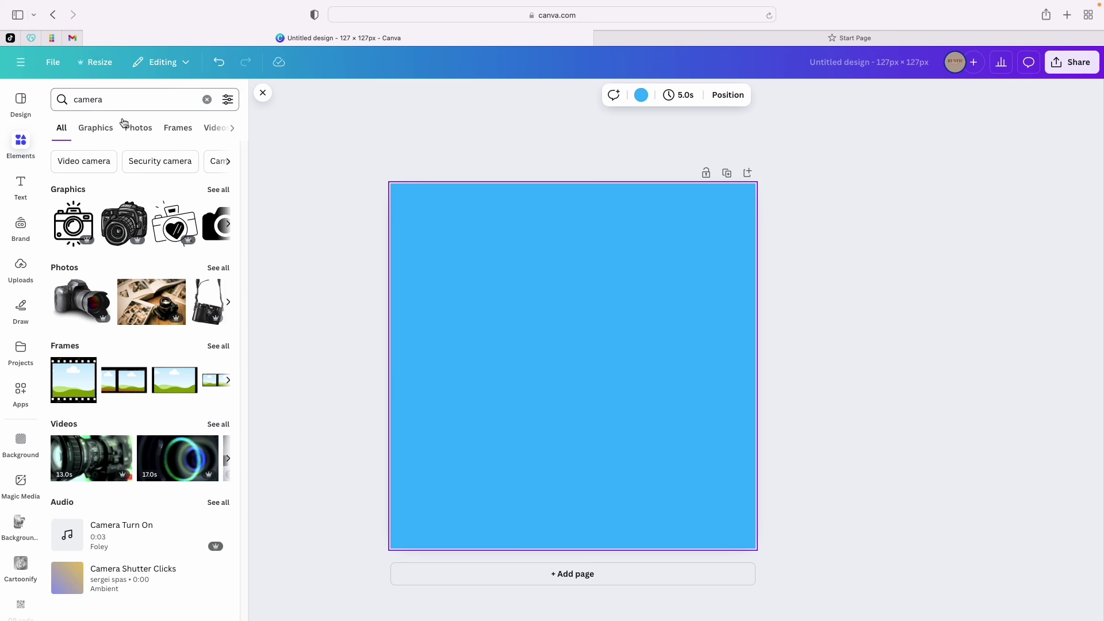
- Try the detailed camera graphic on the page, enlarged and centred, then delete it
drag(128, 230, 560, 326)
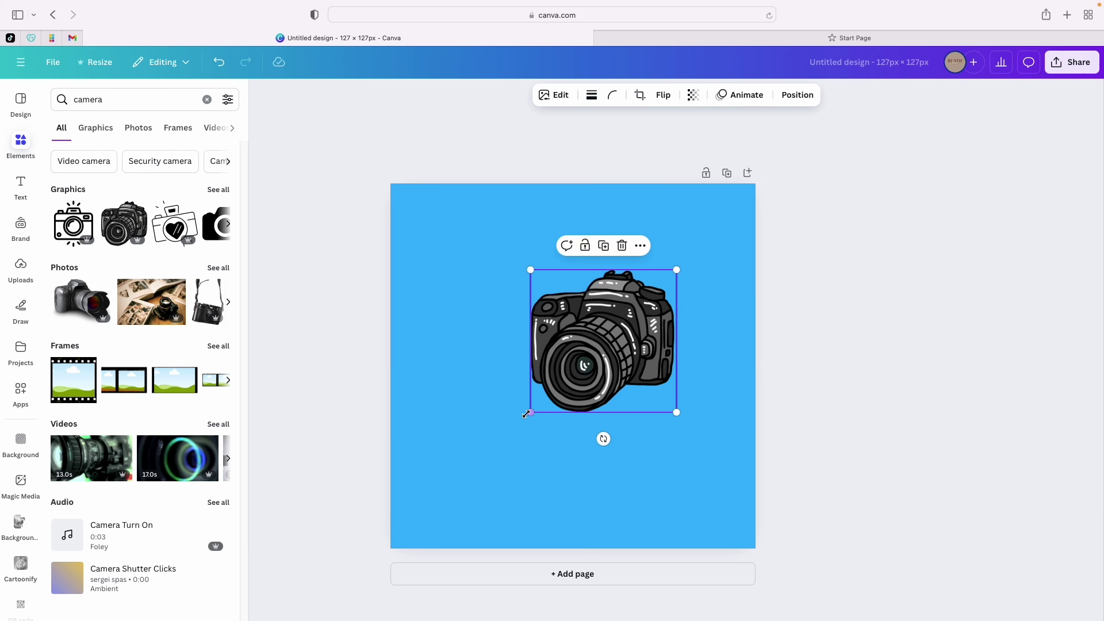
drag(529, 412, 436, 503)
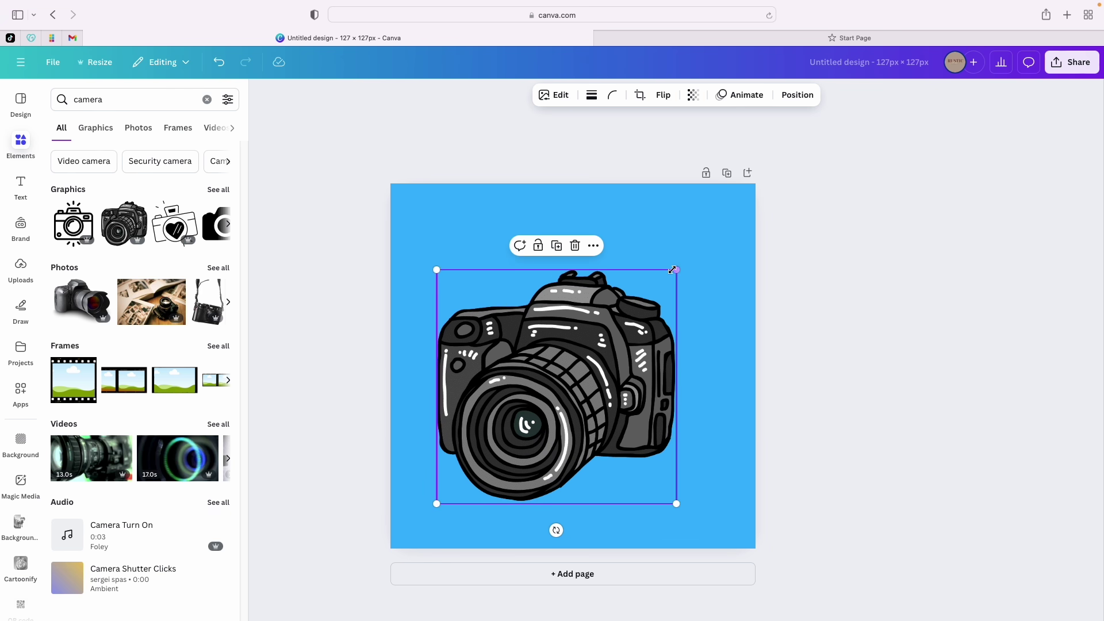
drag(676, 269, 729, 213)
drag(608, 310, 606, 311)
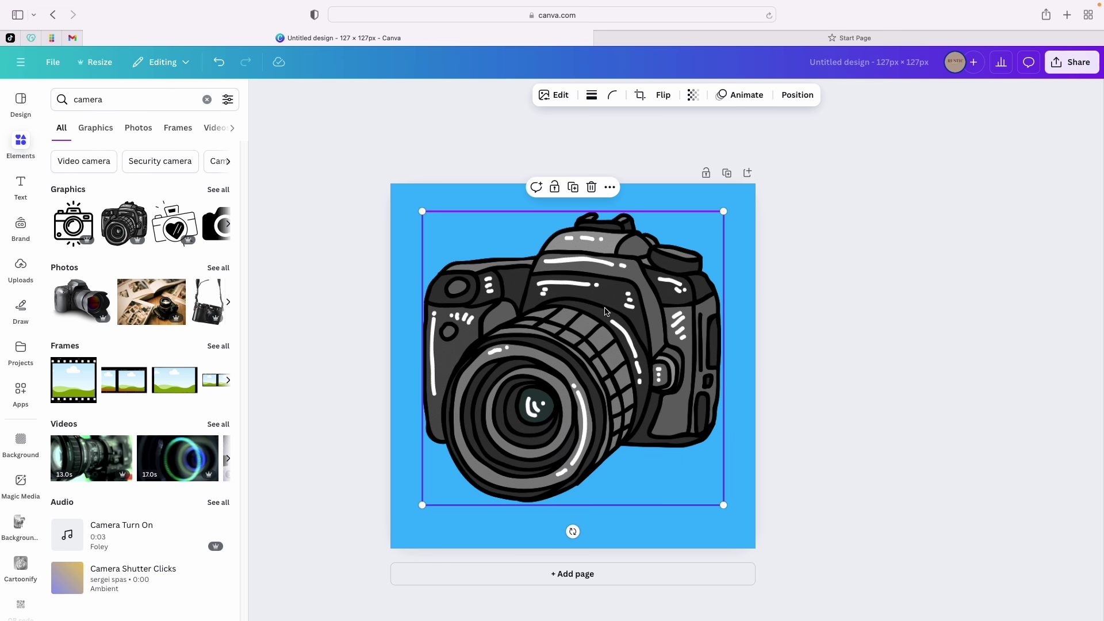
key(Delete)
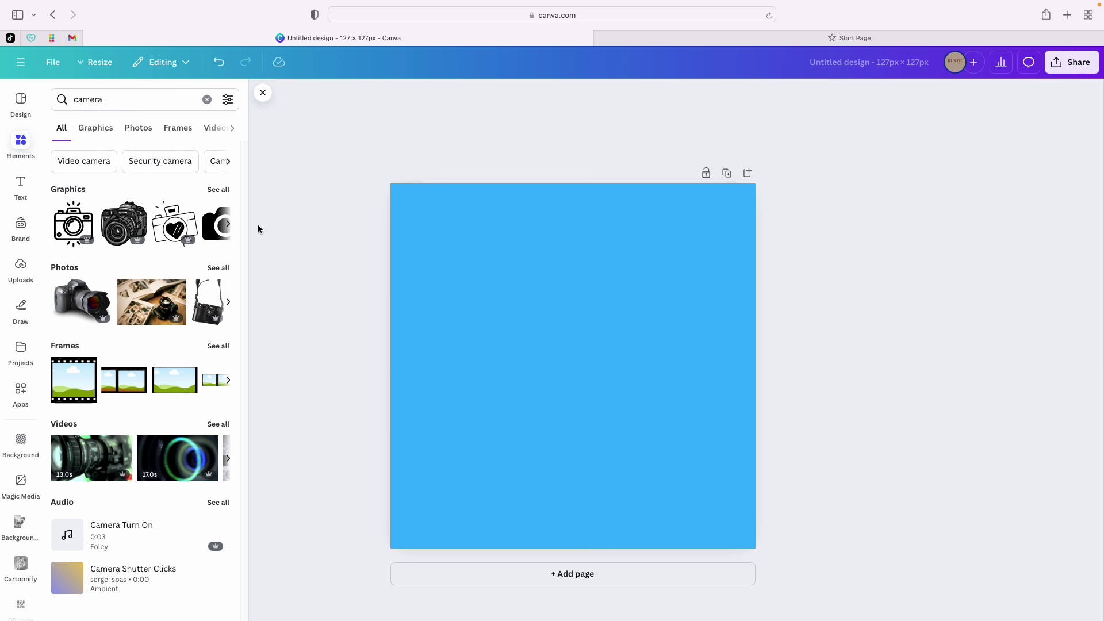
- Add the black outline camera icon, enlarged and centred on the light blue page
click(228, 223)
click(228, 225)
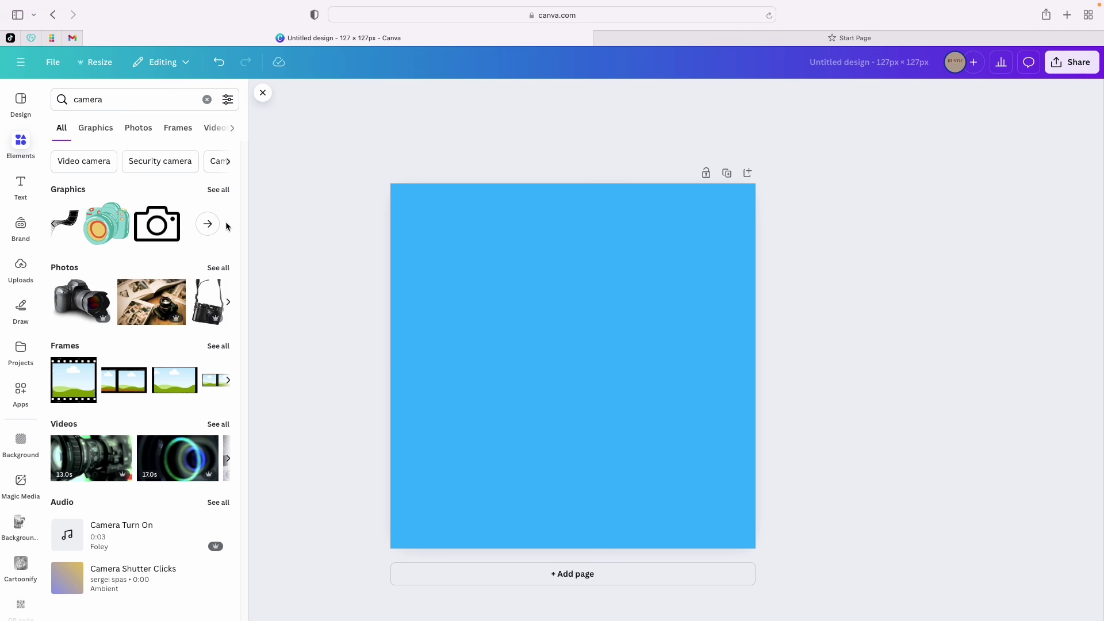
drag(164, 212, 541, 317)
drag(511, 408, 424, 518)
drag(495, 444, 521, 422)
drag(684, 266, 722, 236)
drag(679, 325, 674, 345)
click(876, 317)
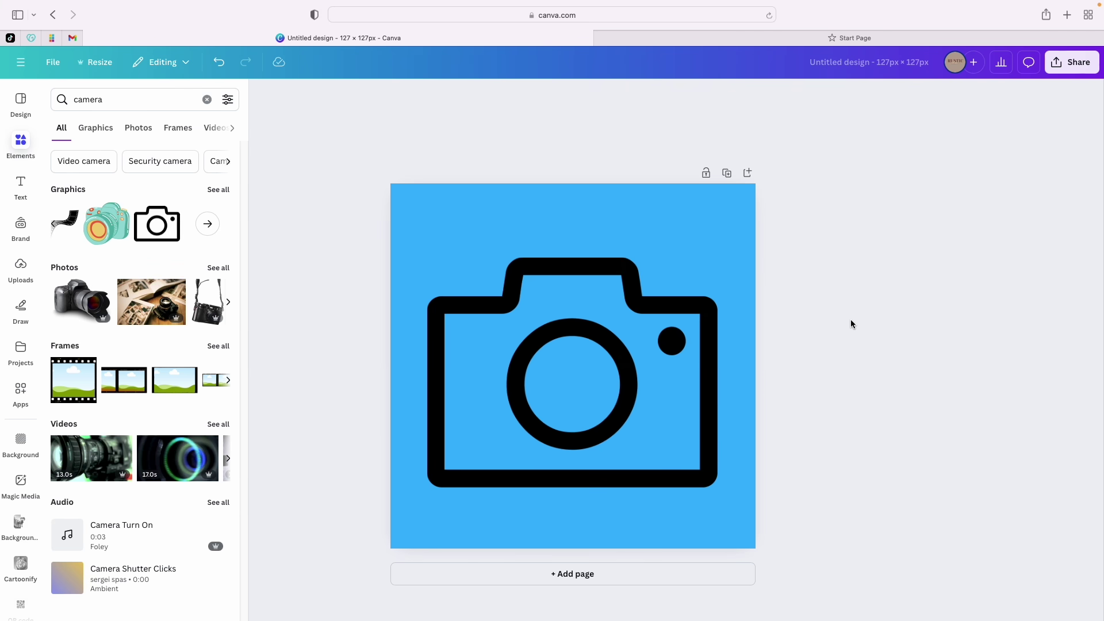
drag(603, 374, 608, 371)
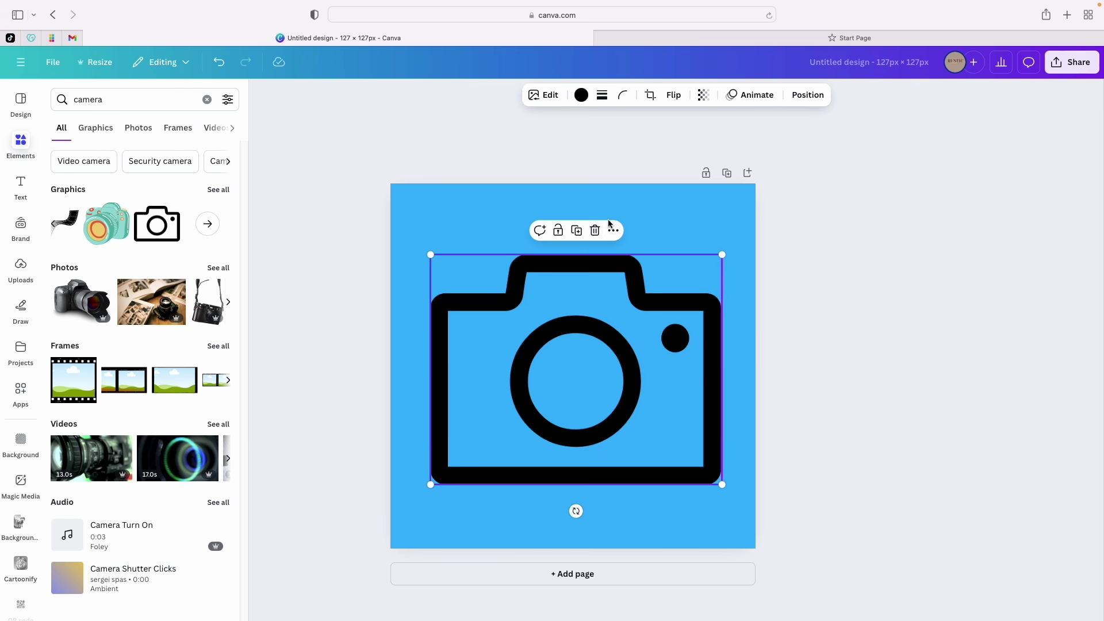
click(669, 213)
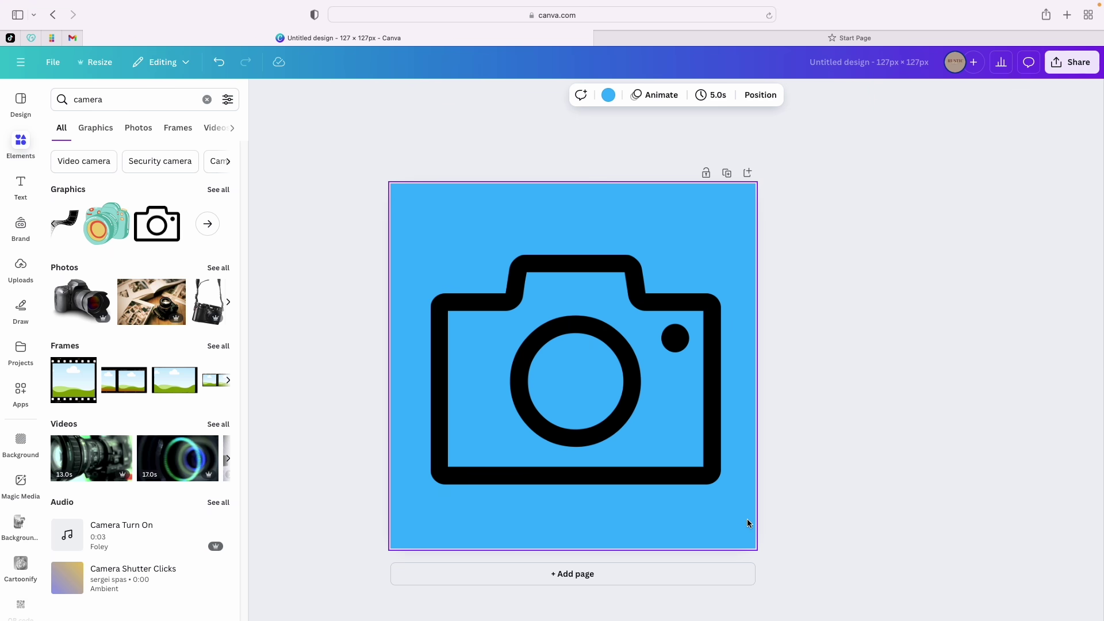
click(565, 389)
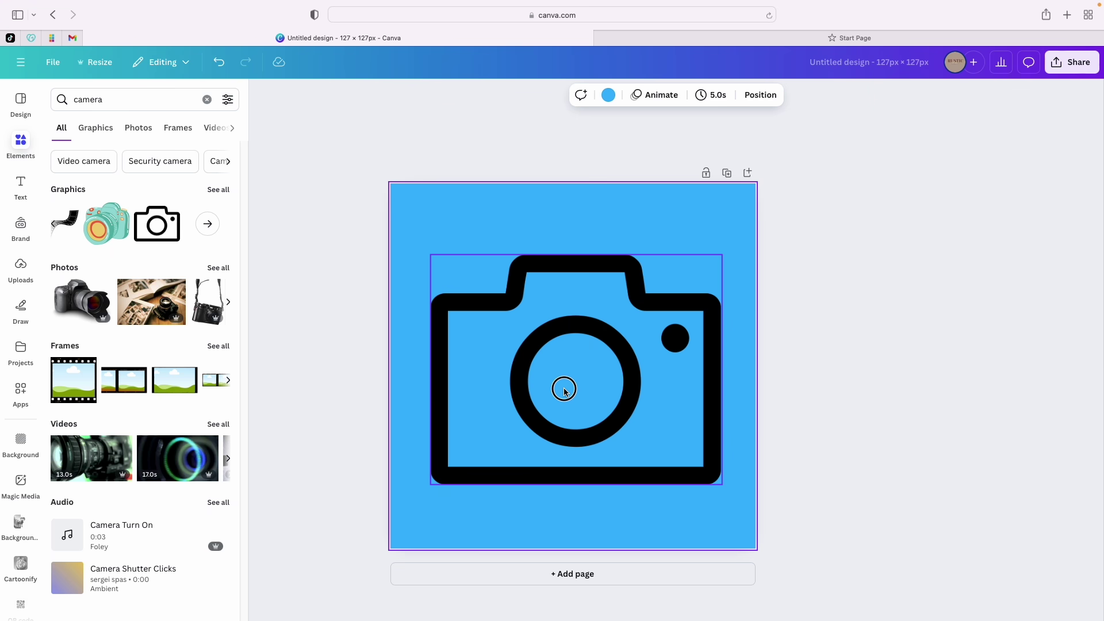
- Download the camera design as a PNG file
click(1087, 63)
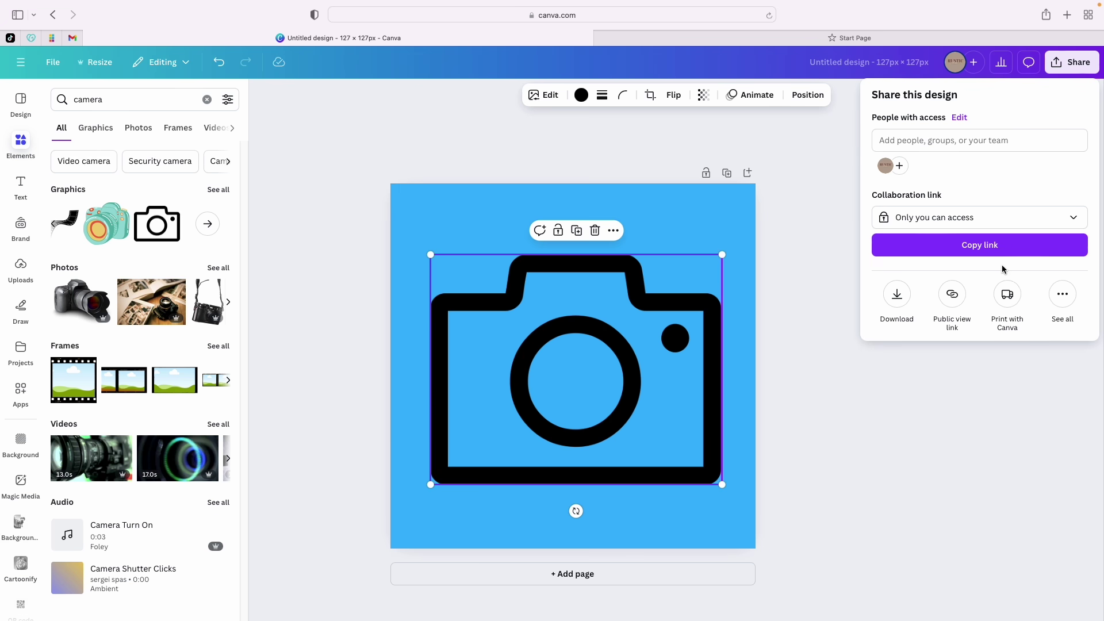
click(897, 296)
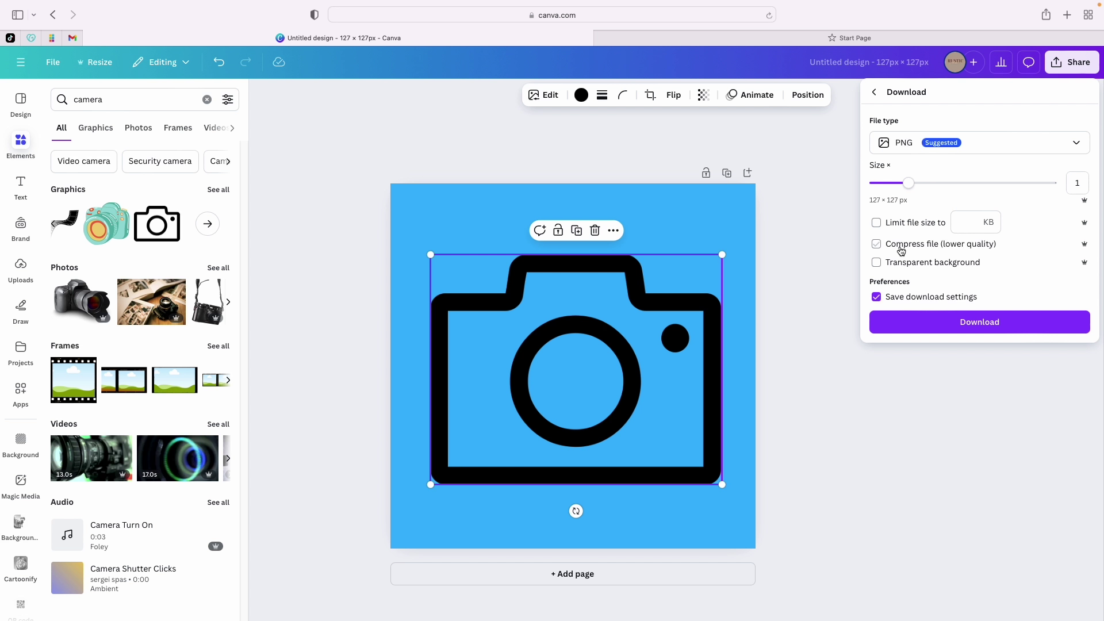
click(901, 322)
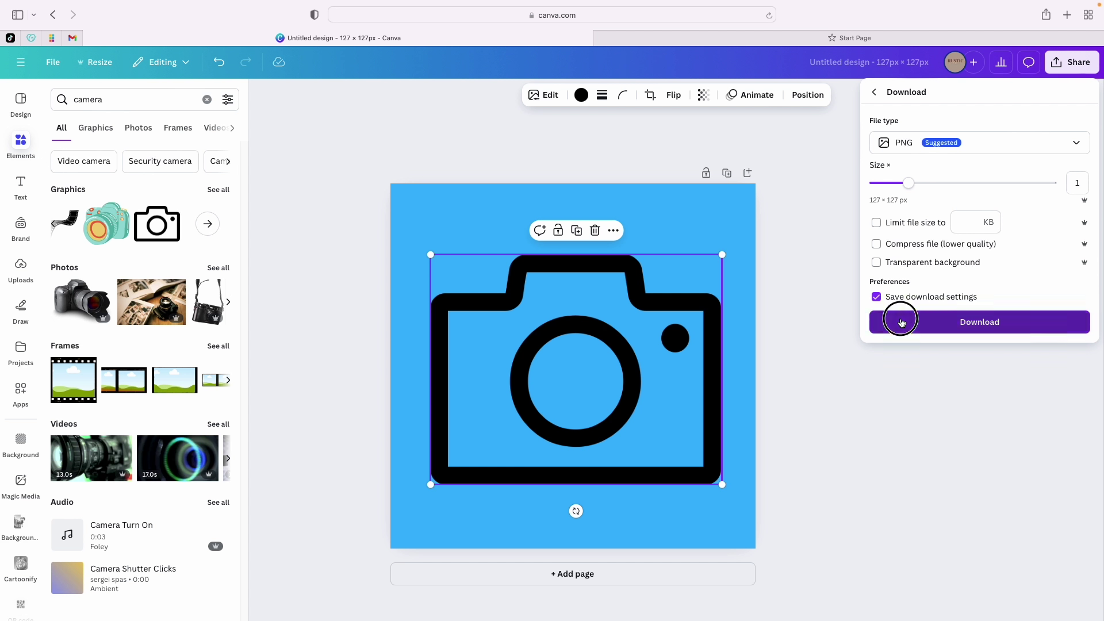
click(973, 145)
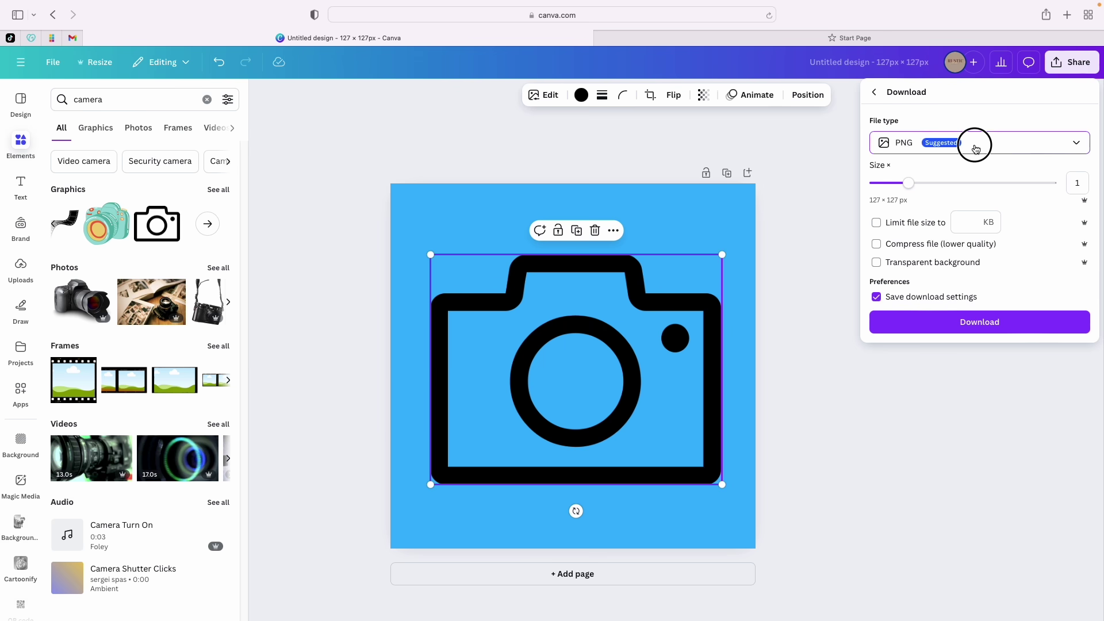
click(836, 238)
click(1061, 61)
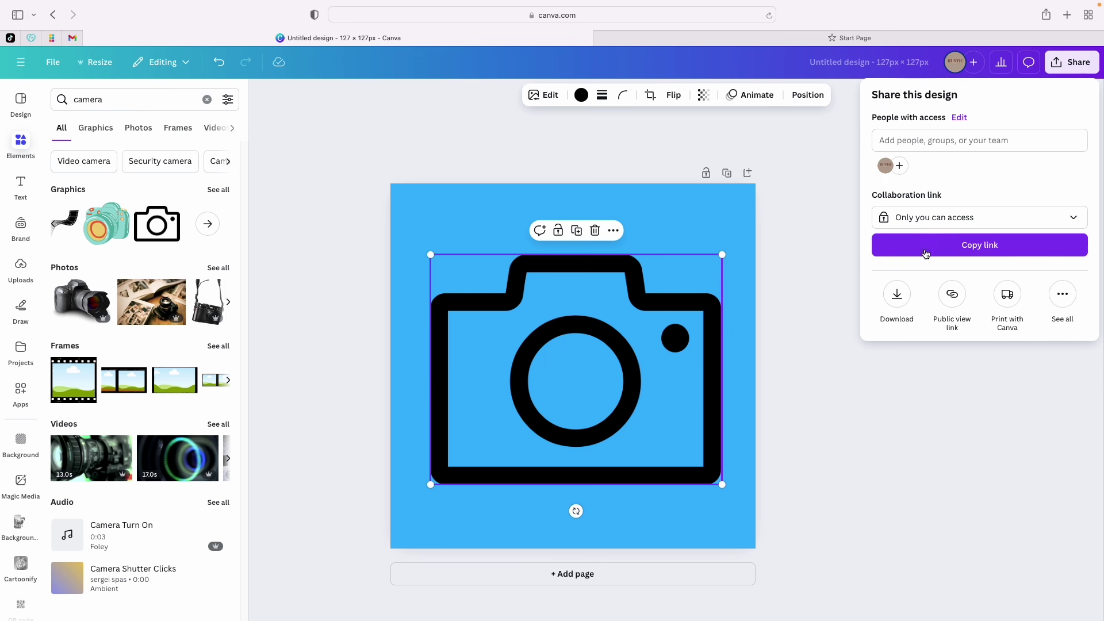
click(896, 294)
click(946, 328)
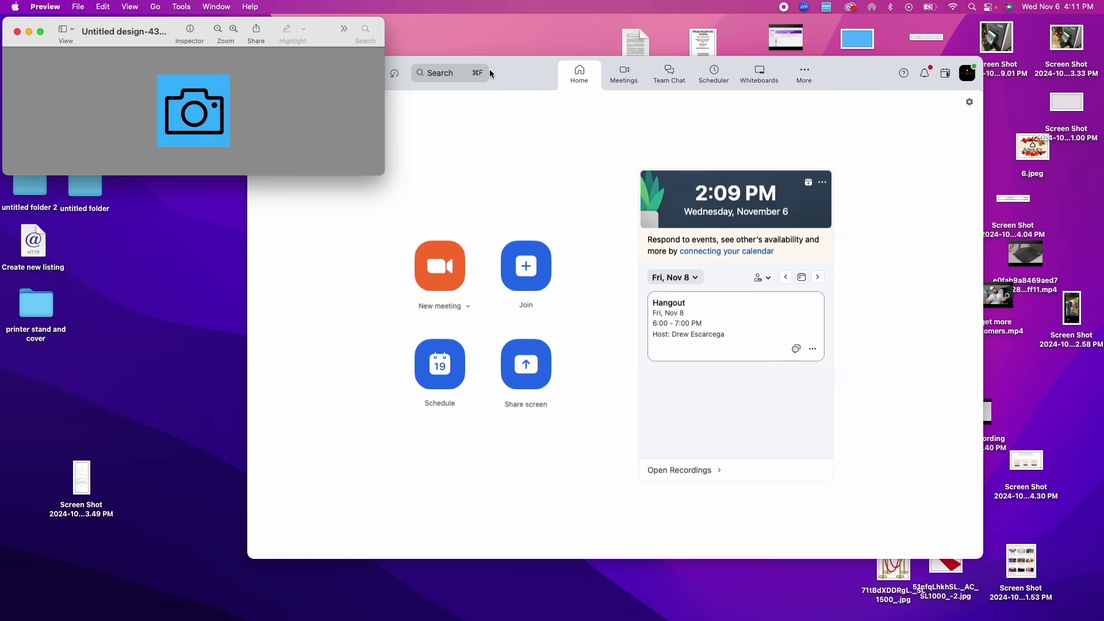
- Close the Preview image and Zoom window, then return to the Canva editor in Safari
click(17, 32)
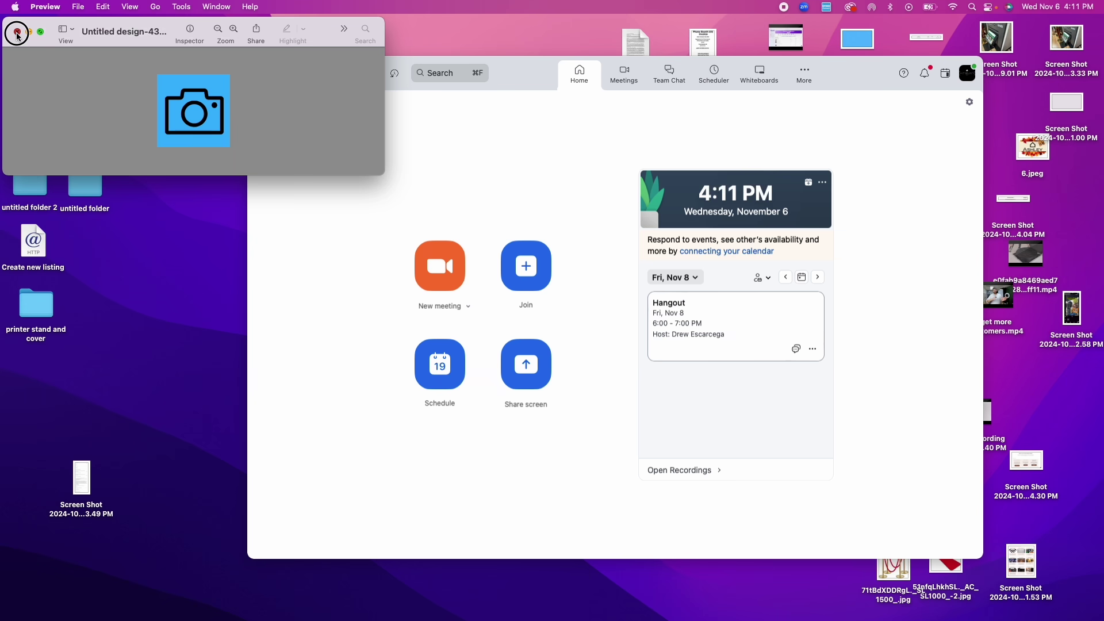
click(254, 69)
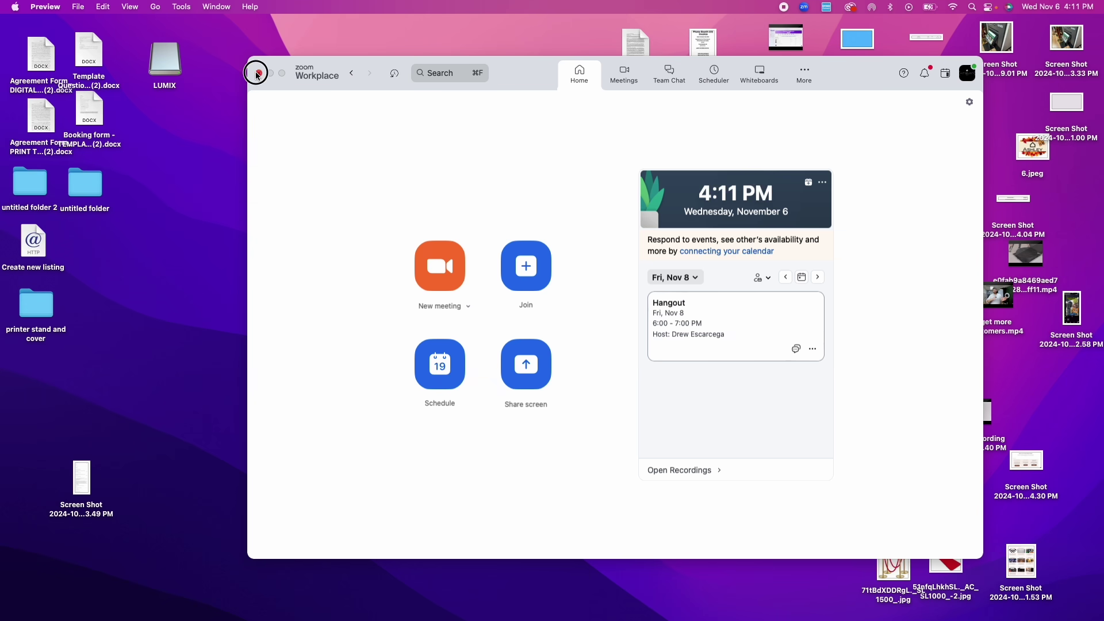
mouse_move(539, 600)
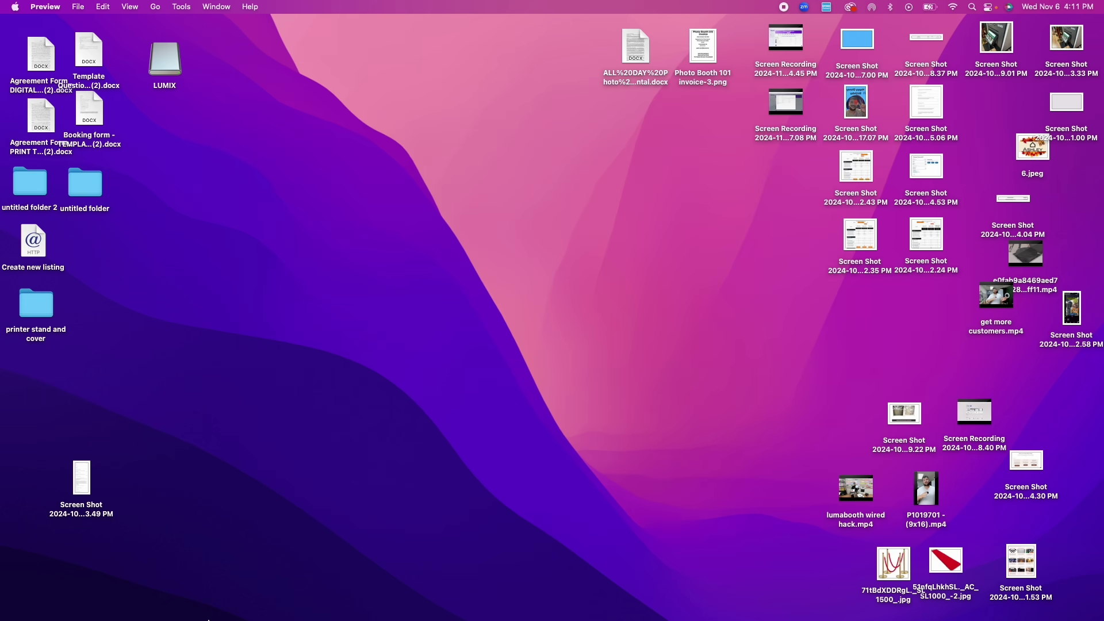
click(184, 599)
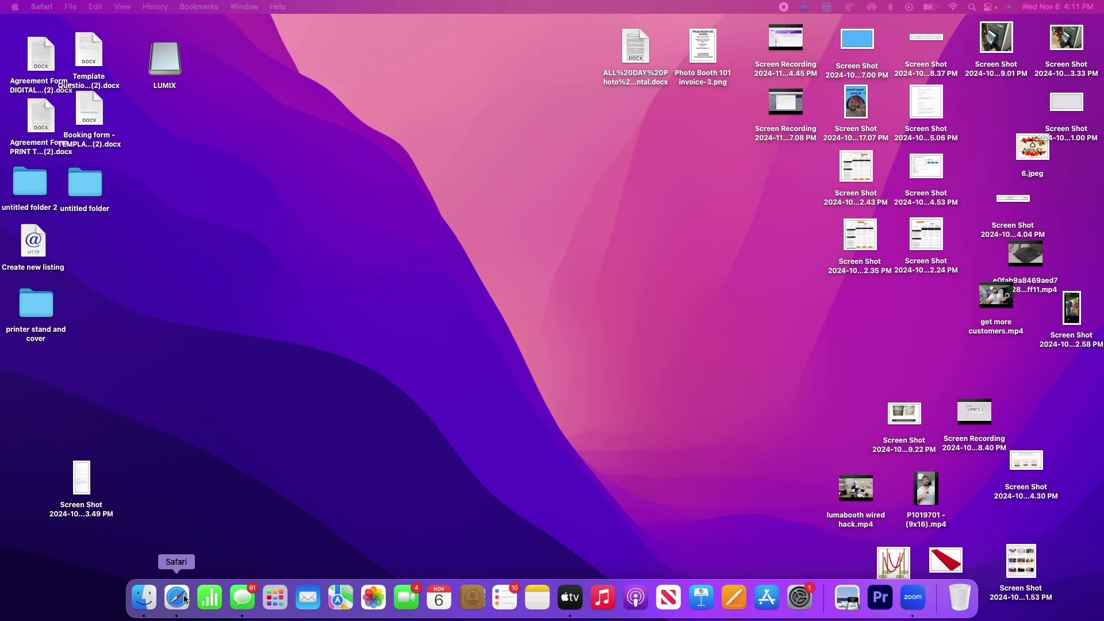
click(184, 598)
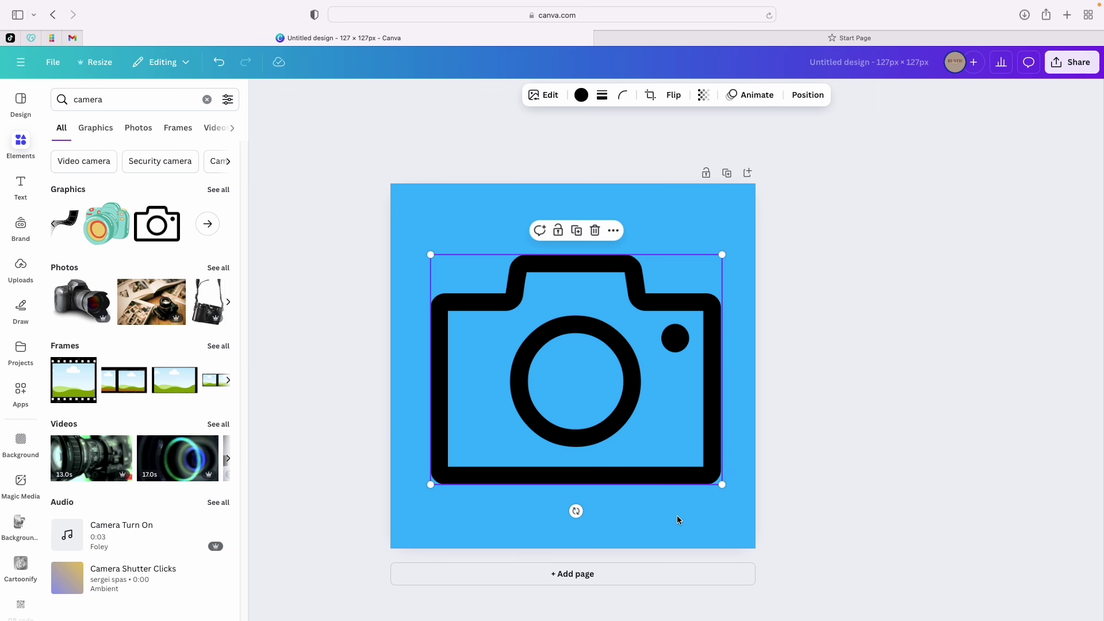
- Delete the camera icon and remove the light blue page background
click(690, 537)
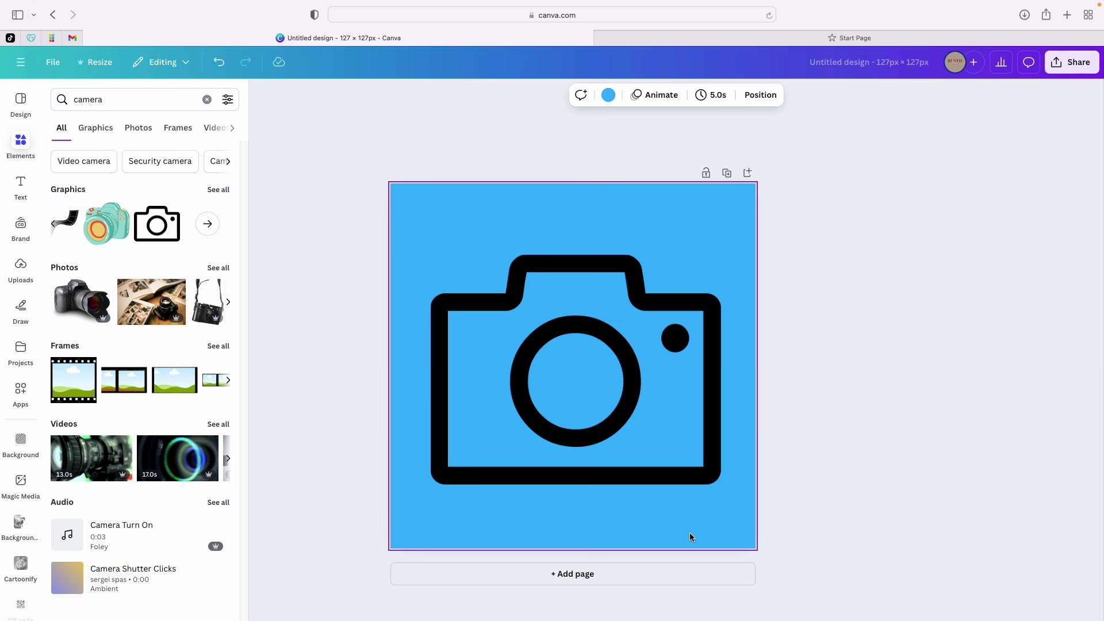
click(533, 368)
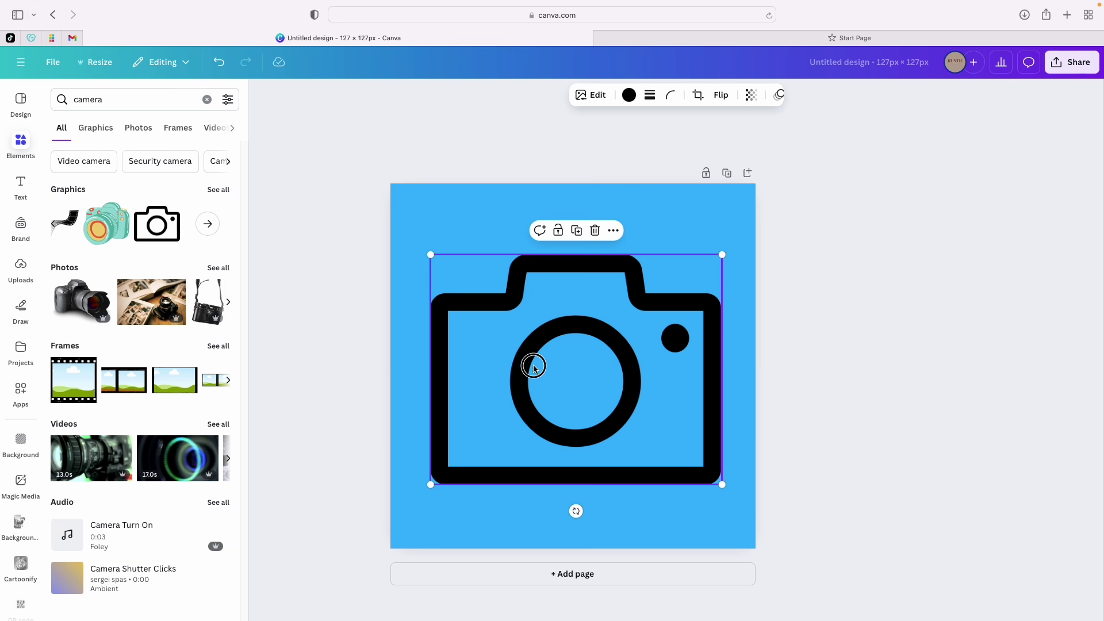
key(Delete)
click(534, 368)
key(Delete)
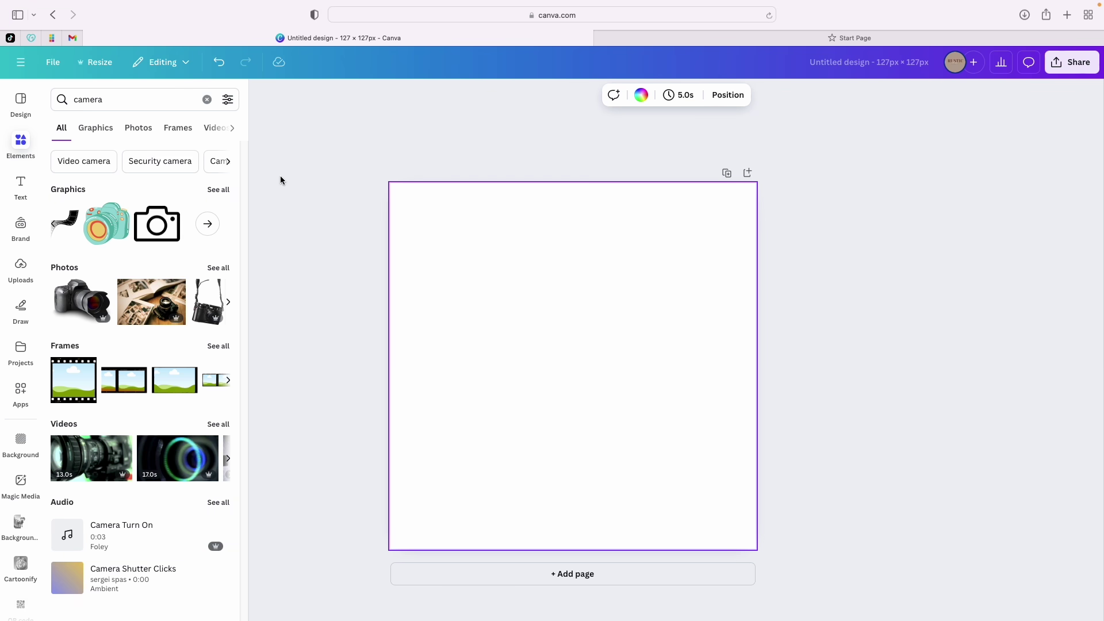
- Search for 'red circle' and place a solid red circle, sized and centred to nearly fill the page
click(148, 99)
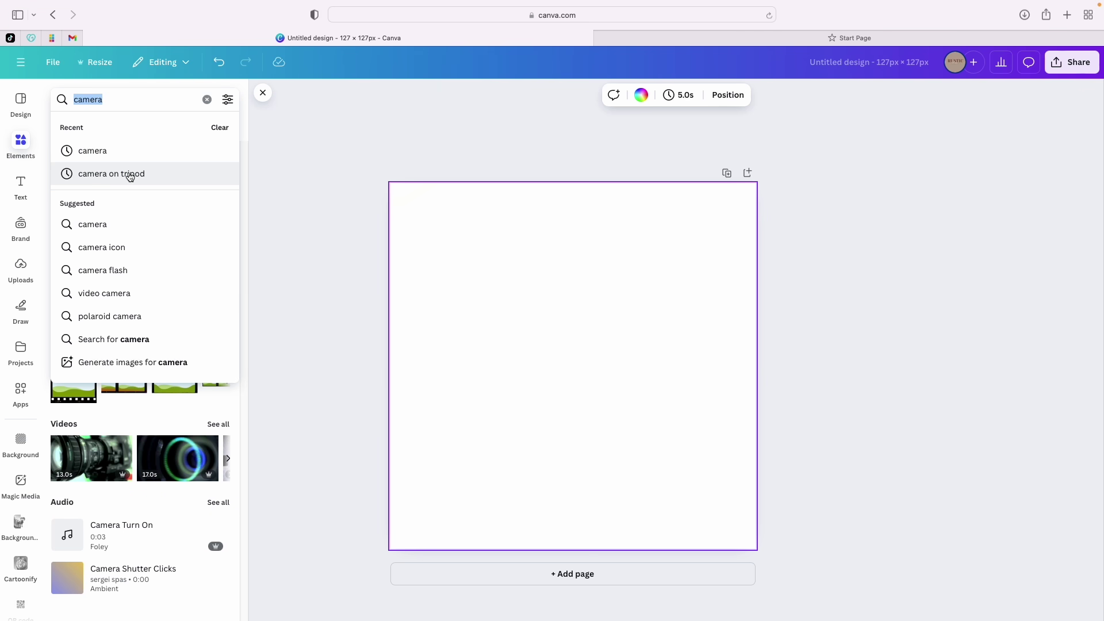
text(red circle)
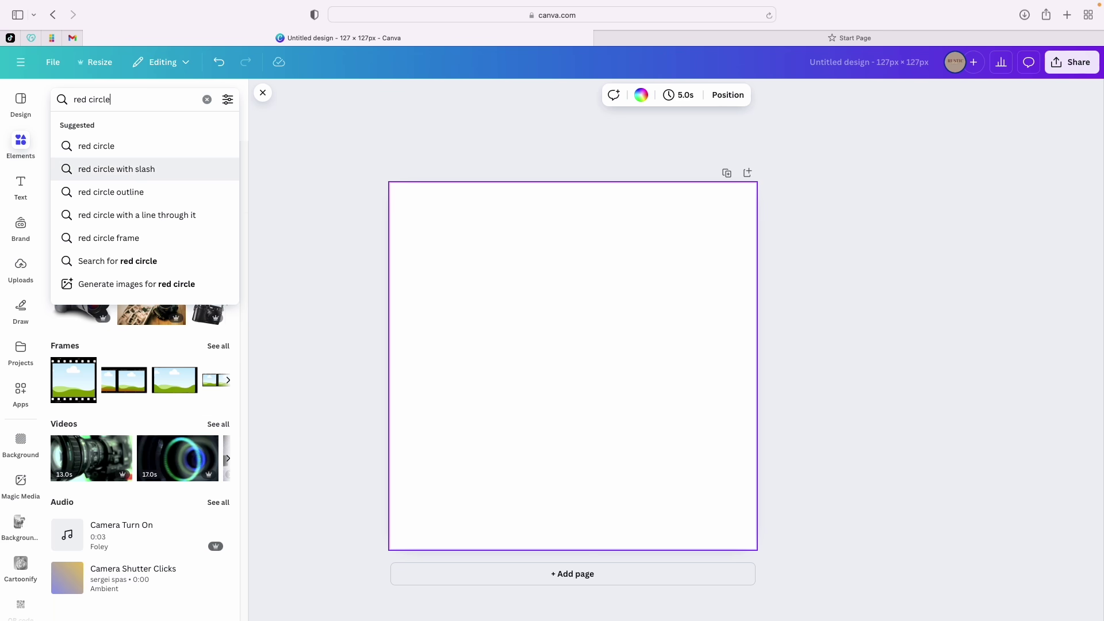
key(Return)
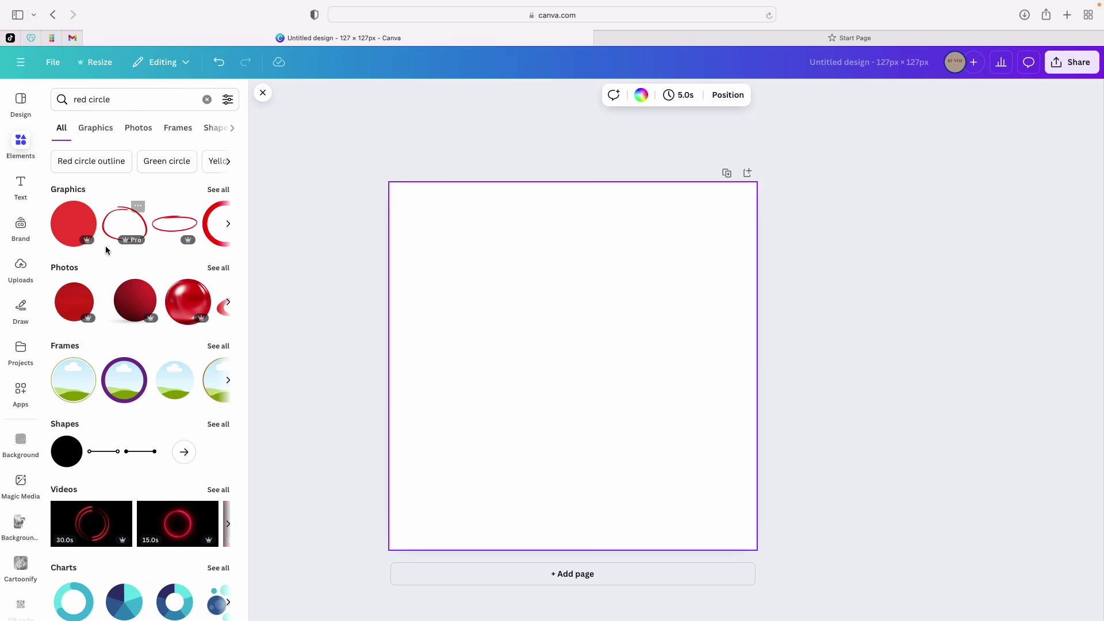
drag(78, 225, 543, 307)
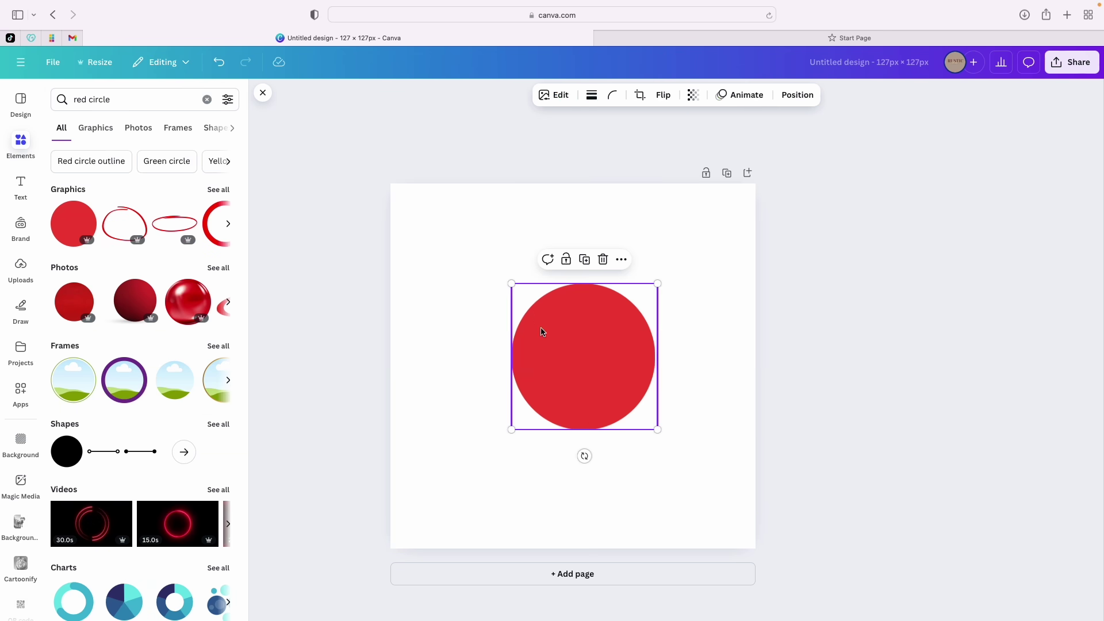
drag(511, 430, 414, 525)
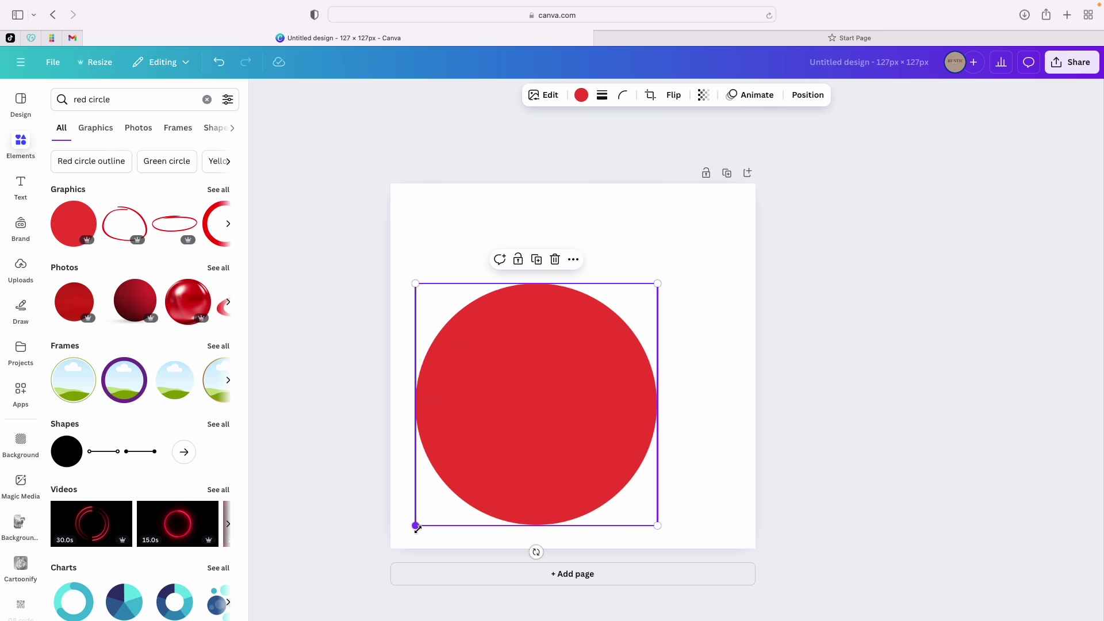
drag(538, 443, 591, 367)
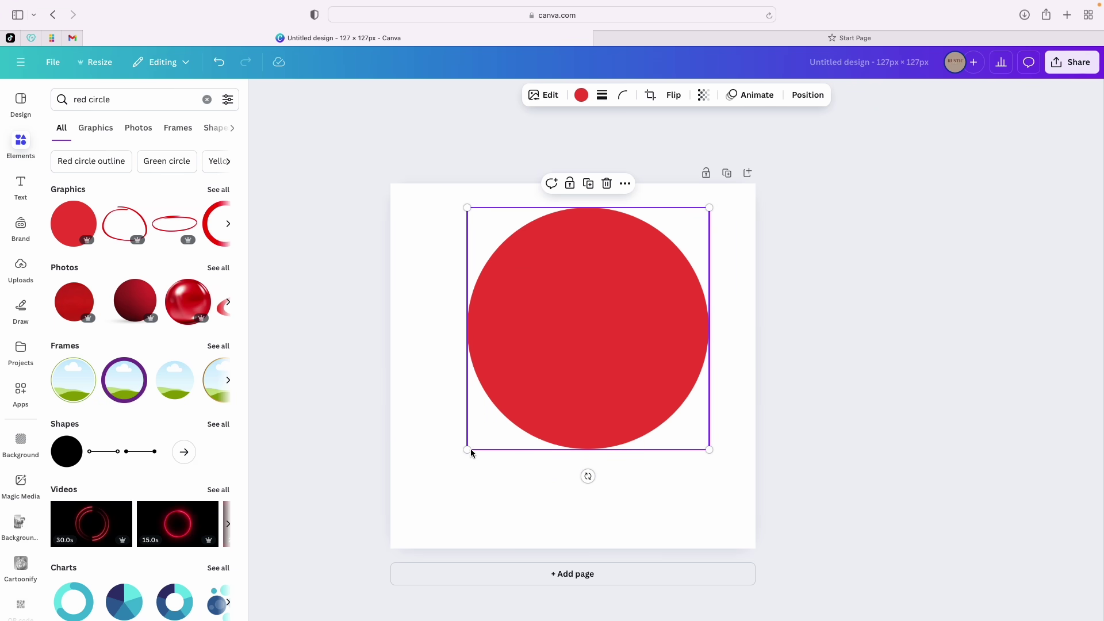
drag(470, 449, 525, 416)
drag(751, 184, 742, 196)
drag(608, 281, 592, 246)
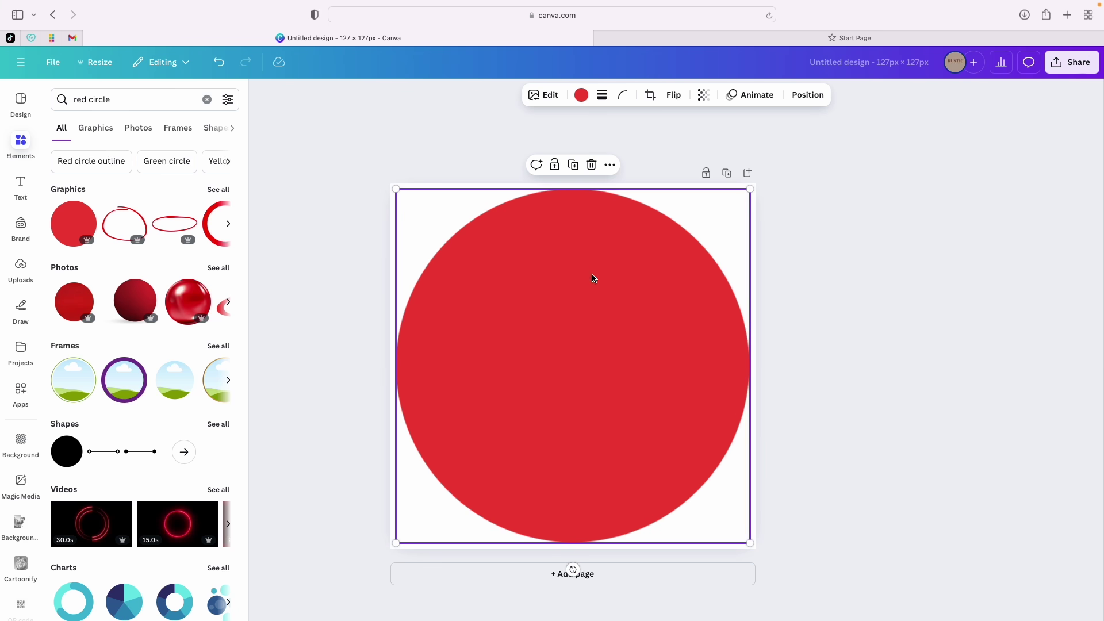
- Deselect the circle and switch between the Text and Elements panels to begin a new search
click(1015, 405)
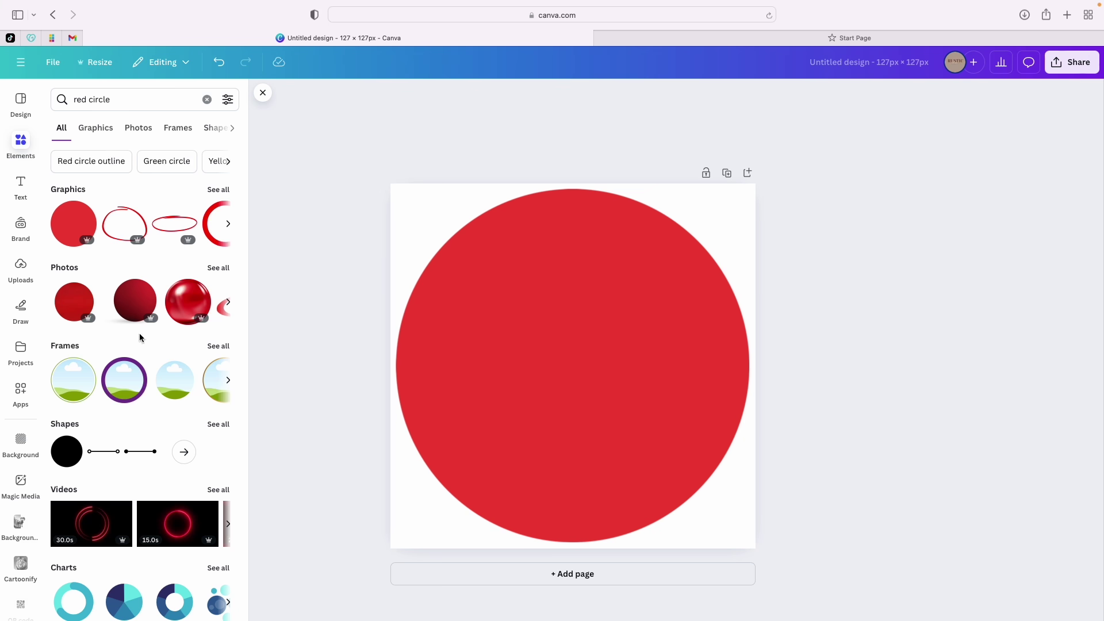
click(12, 197)
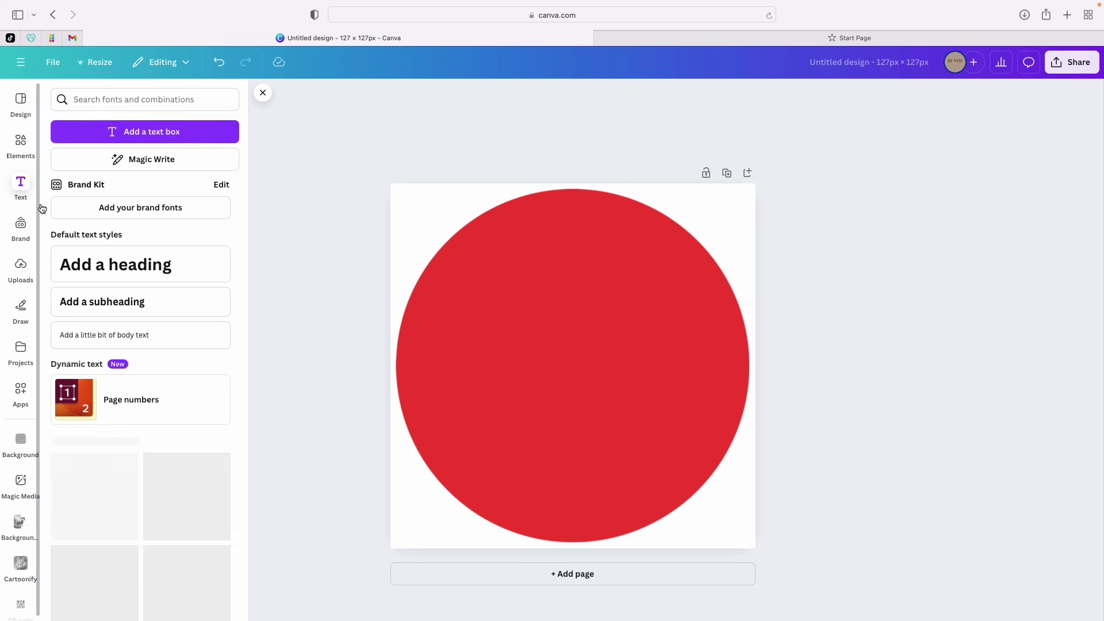
click(20, 142)
click(148, 100)
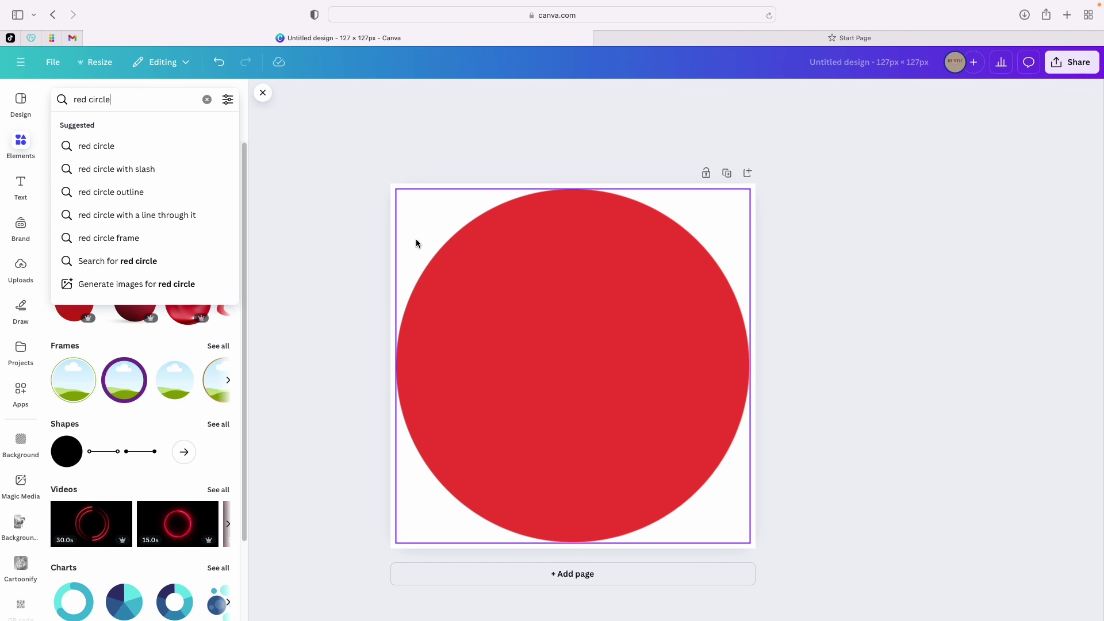
- Search 'camera' and place the detailed grey camera graphic, enlarged and centred on the circle
key(BackSpace)
key(BackSpace)
key(BackSpace)
key(BackSpace)
key(BackSpace)
key(BackSpace)
key(BackSpace)
key(BackSpace)
key(BackSpace)
key(BackSpace)
text(c)
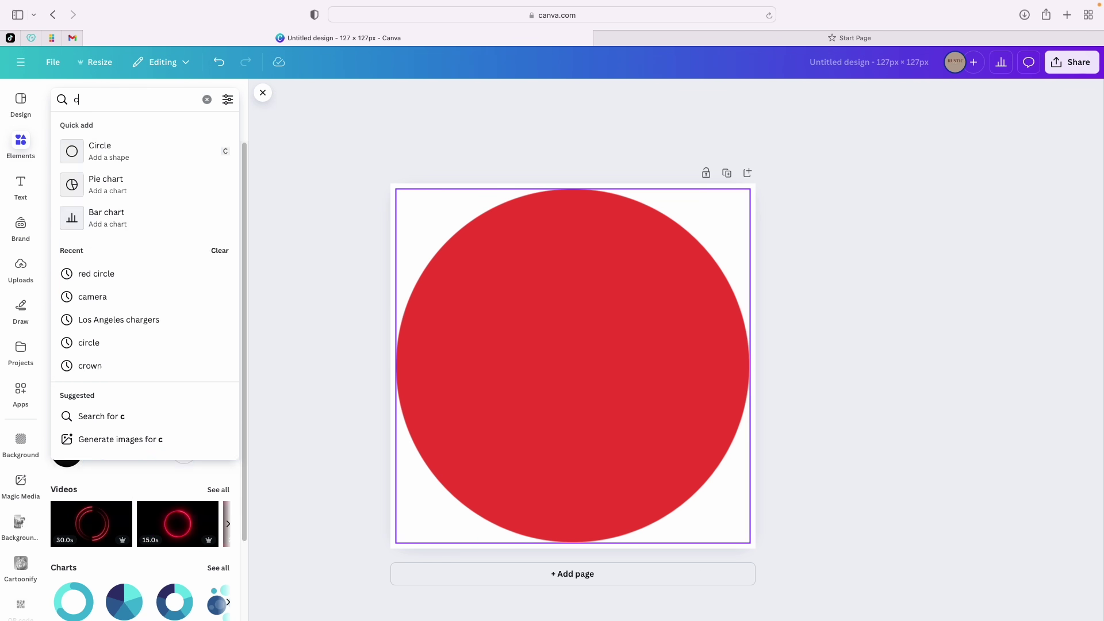
text(amera)
key(Return)
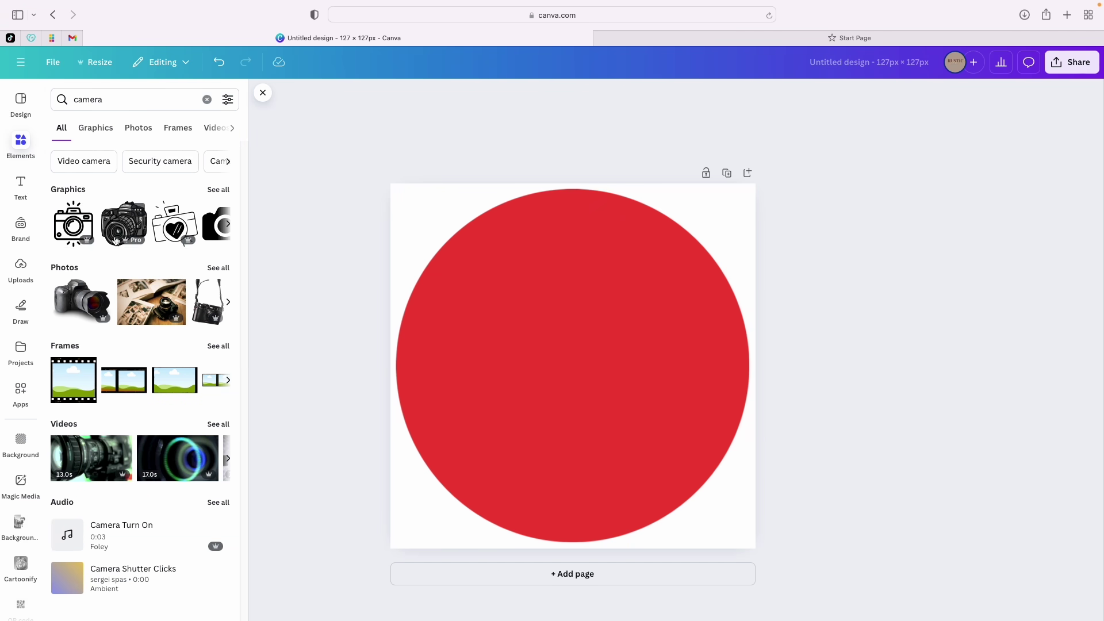
drag(118, 236, 564, 368)
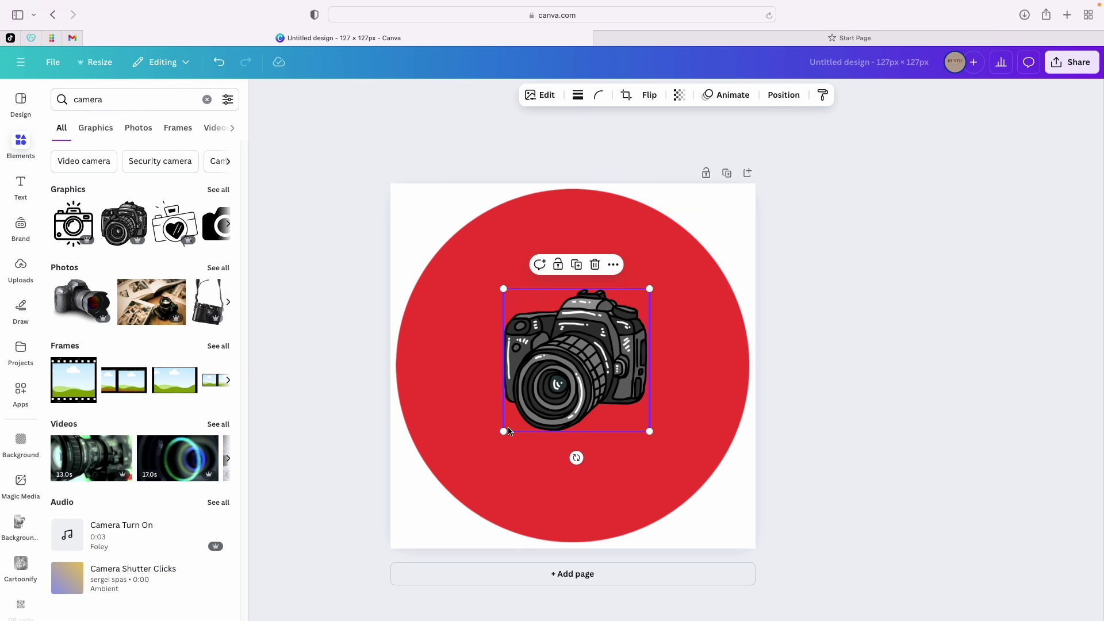
drag(503, 432, 447, 485)
drag(650, 295, 705, 238)
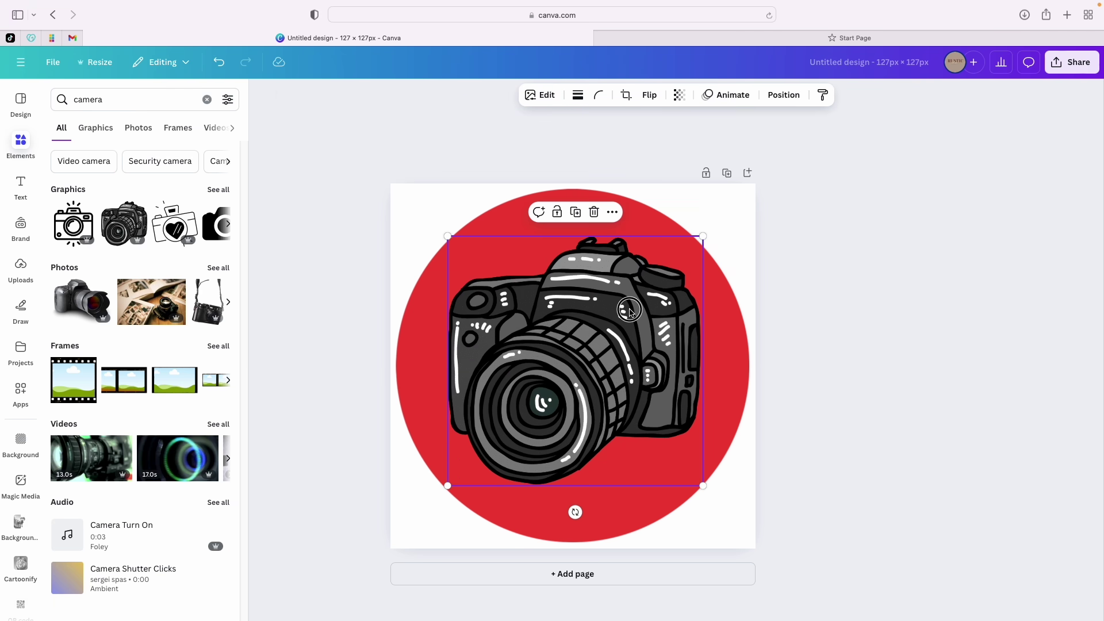
drag(628, 312, 630, 311)
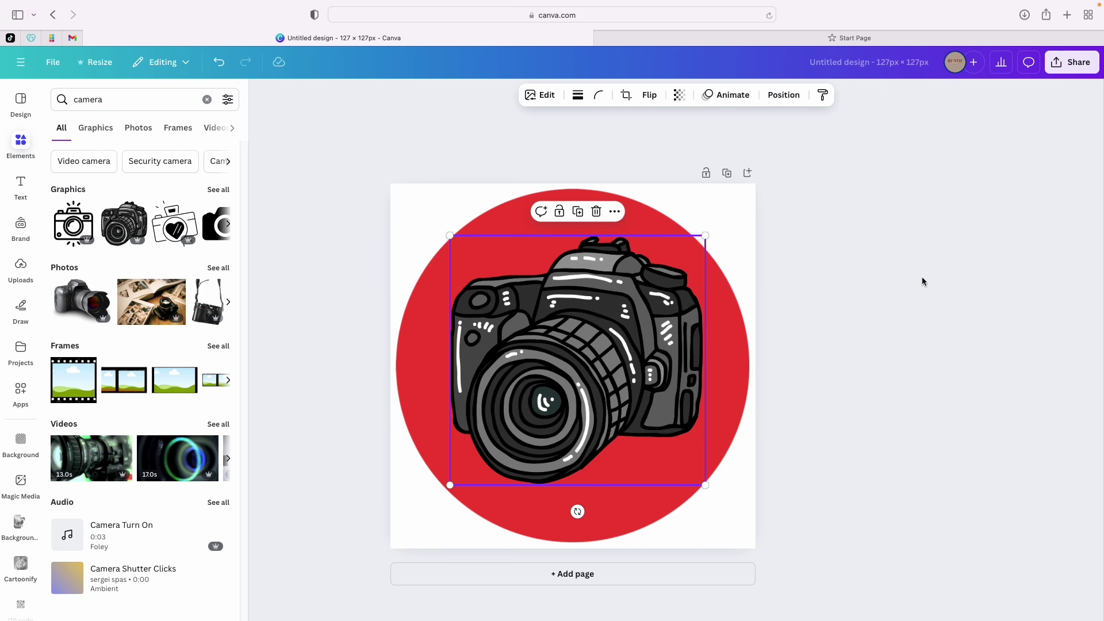
key(Escape)
- Download the design as a PNG with a transparent background
click(1083, 69)
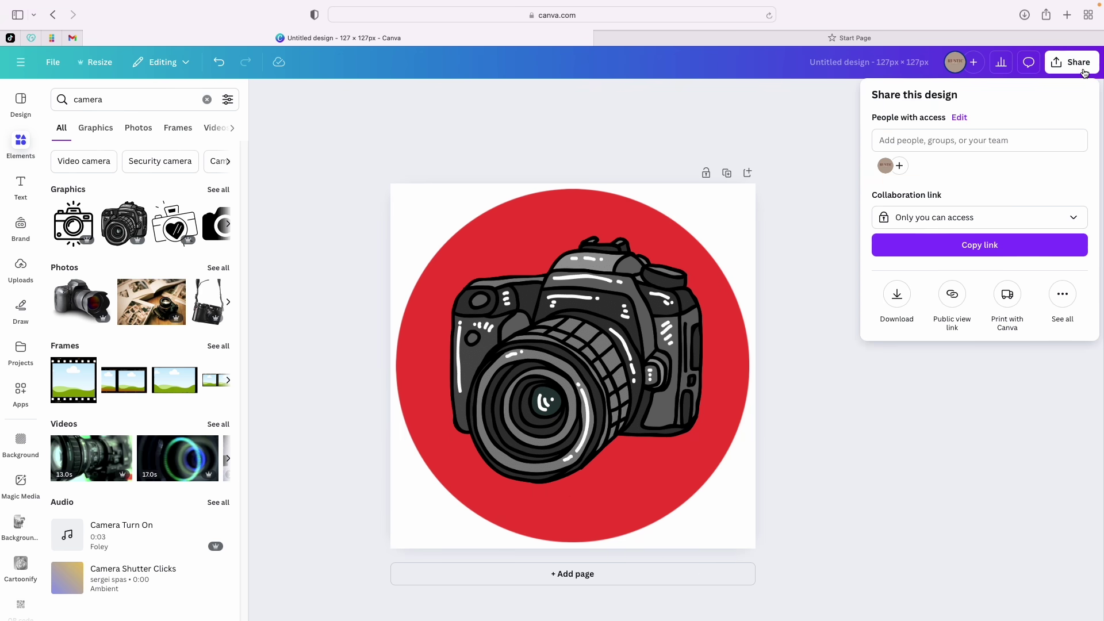
click(905, 276)
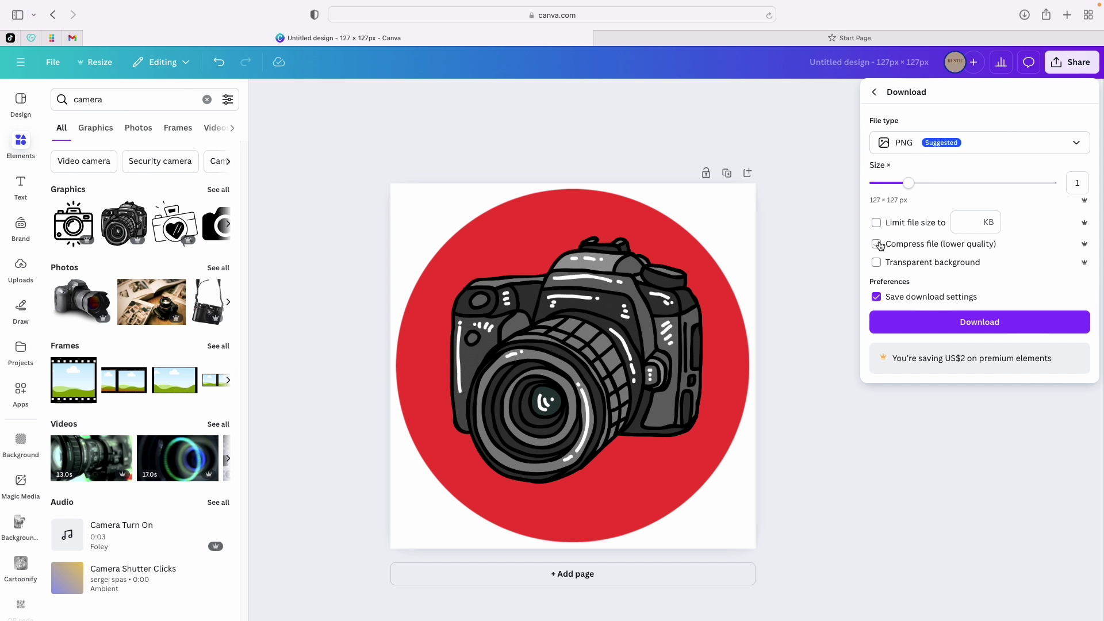
click(884, 263)
click(919, 318)
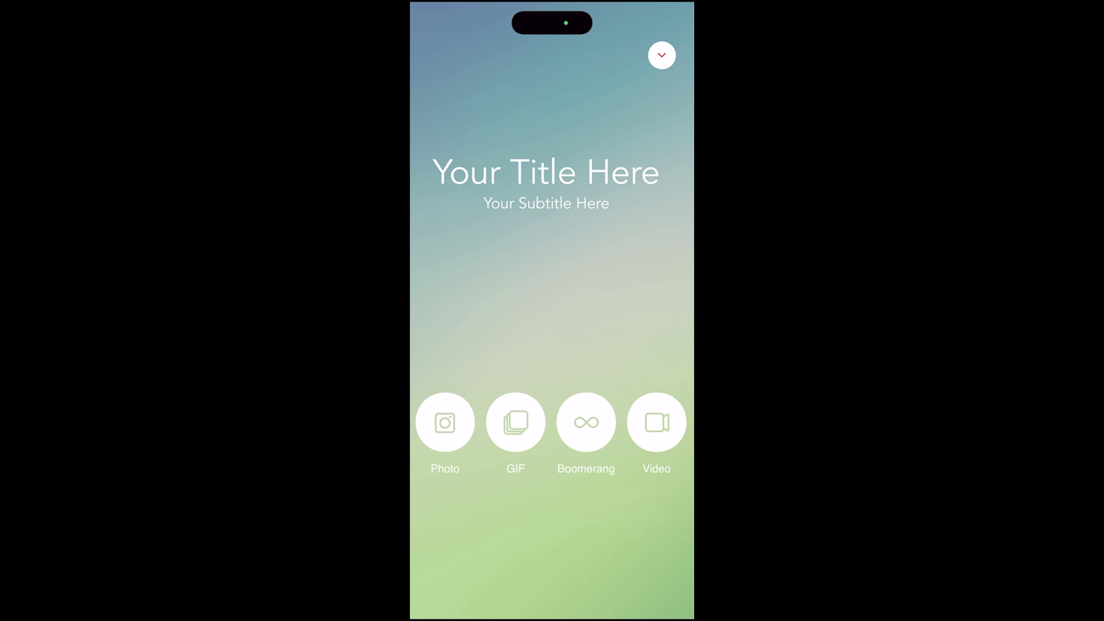
- Open LumaBooth's welcome screen editor from the settings menu and select the Photo button
click(661, 55)
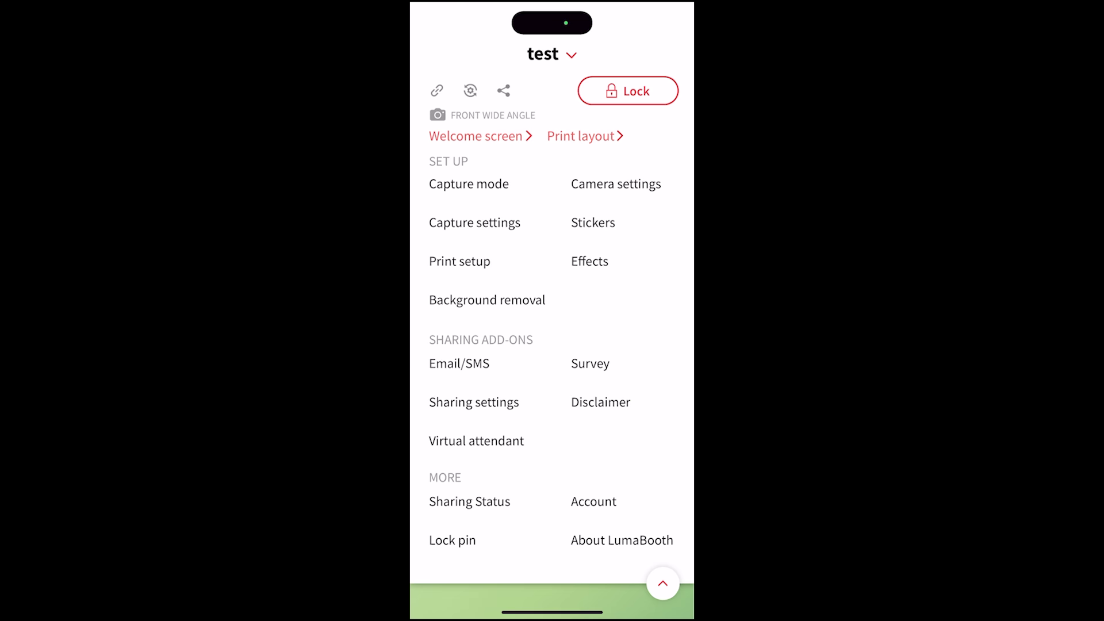
click(662, 432)
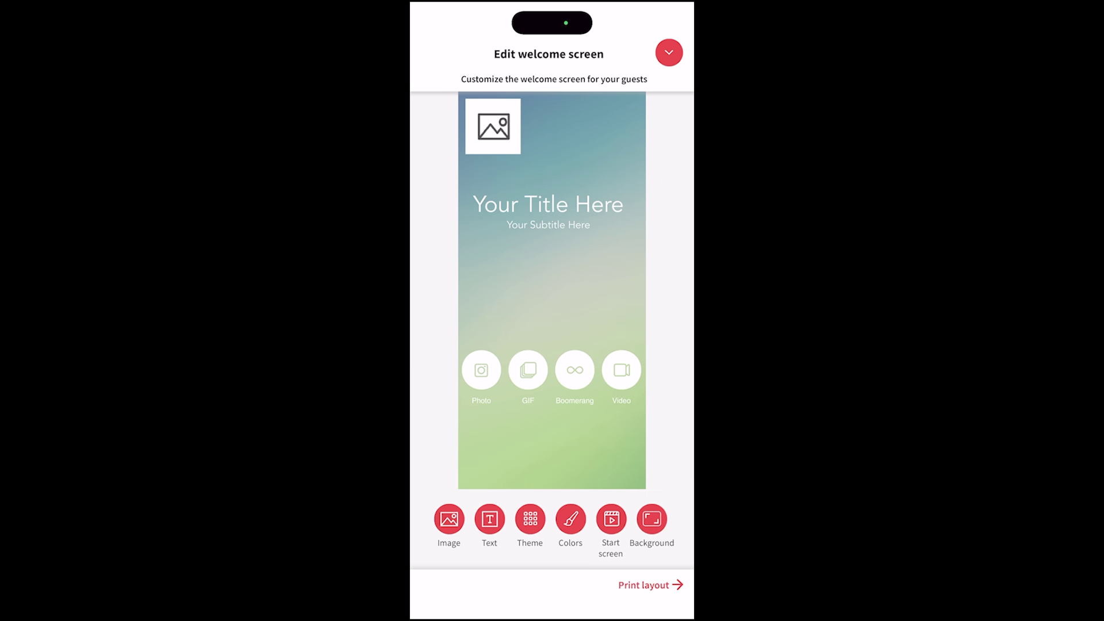
click(481, 369)
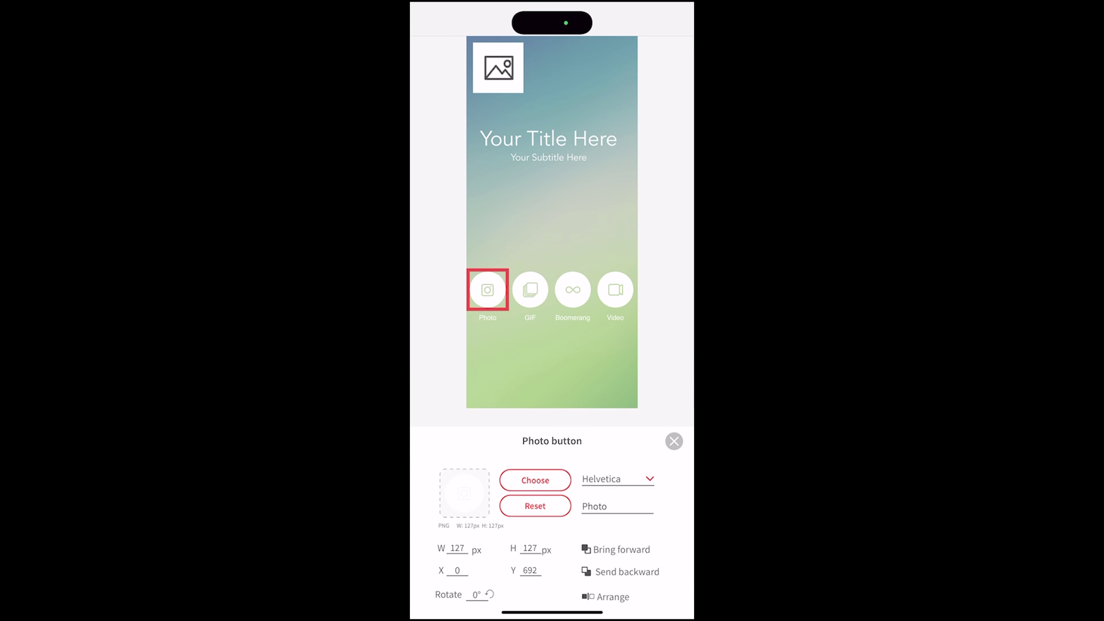
- Drag the Photo button ahead of GIF so it sits first in the row at X 1, Y 704
mouse_move(487, 290)
mouse_down()
mouse_move(493, 218)
mouse_move(535, 220)
mouse_move(527, 187)
mouse_move(506, 232)
mouse_move(518, 362)
mouse_move(545, 364)
mouse_move(507, 335)
mouse_move(491, 291)
mouse_up()
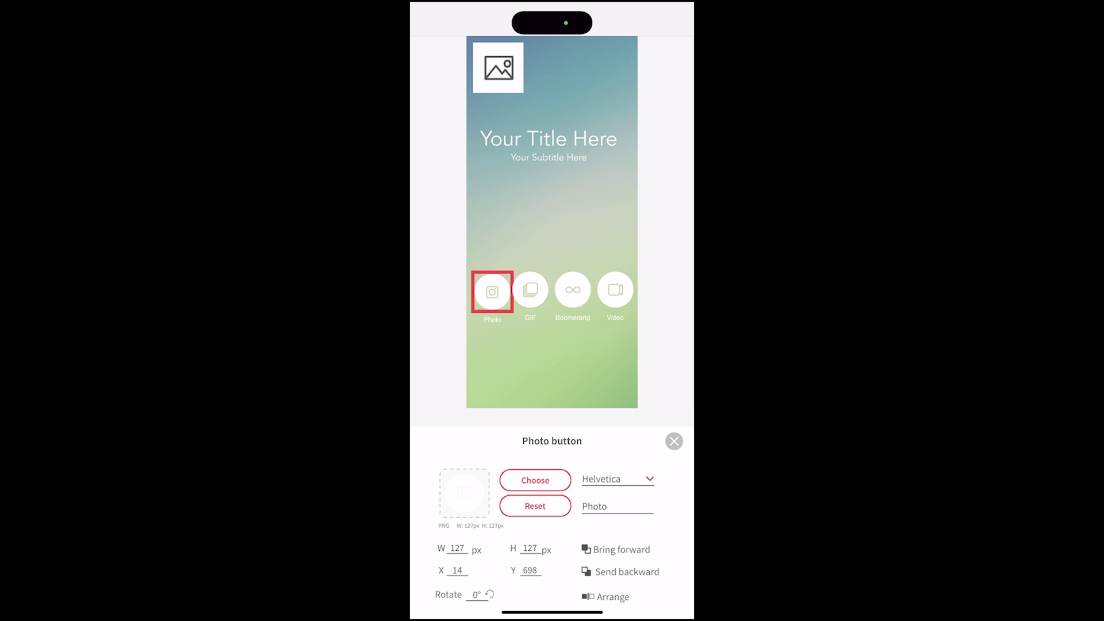
drag(492, 292, 490, 289)
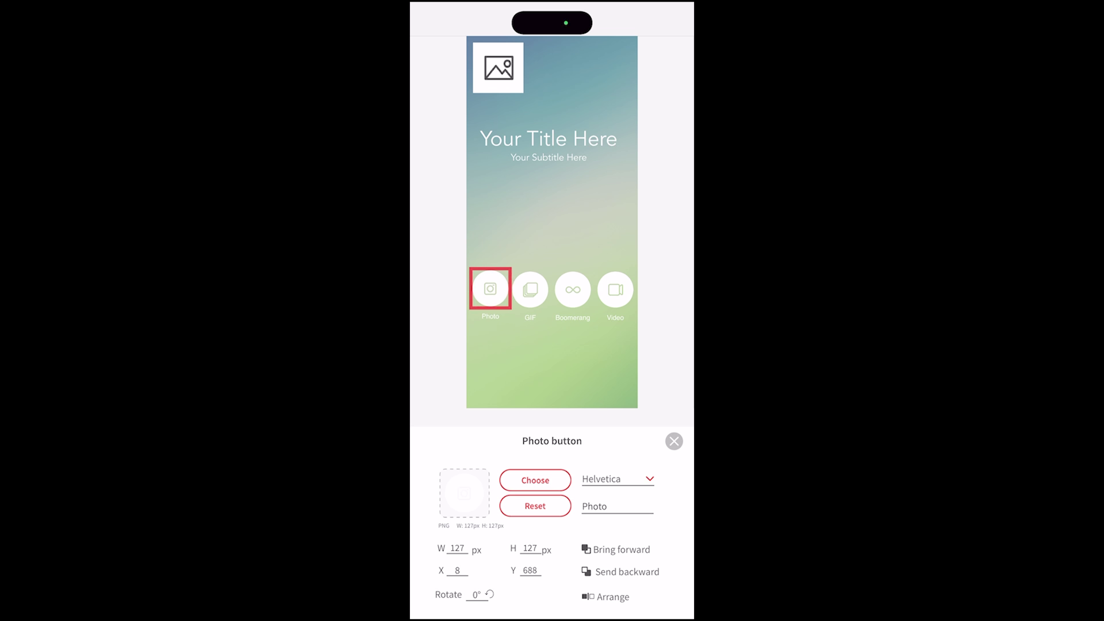
drag(490, 289, 533, 293)
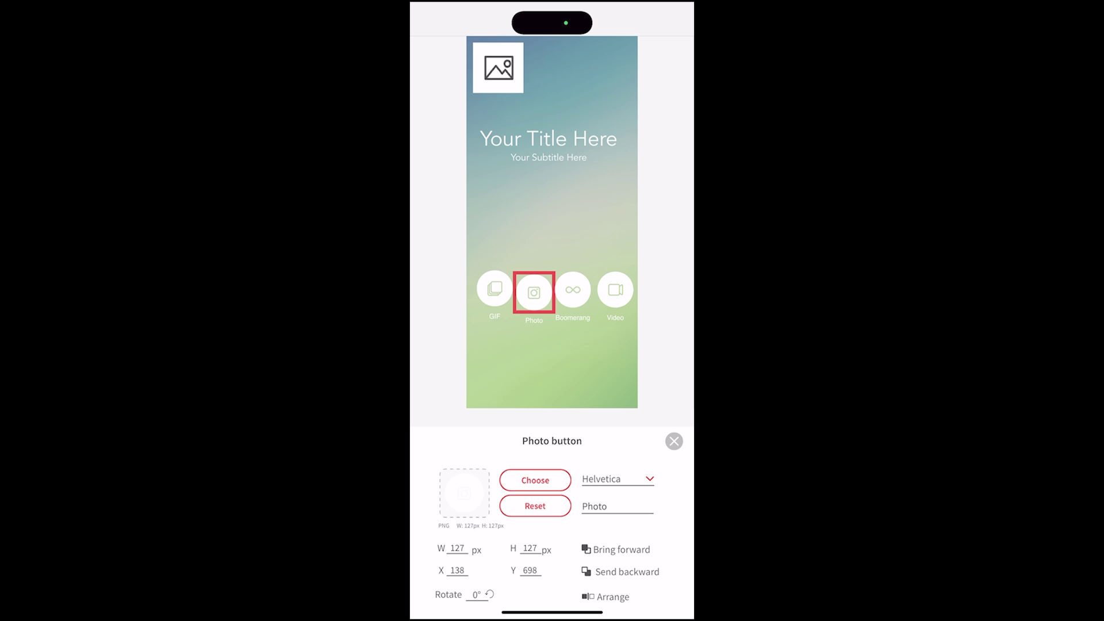
drag(534, 293, 488, 293)
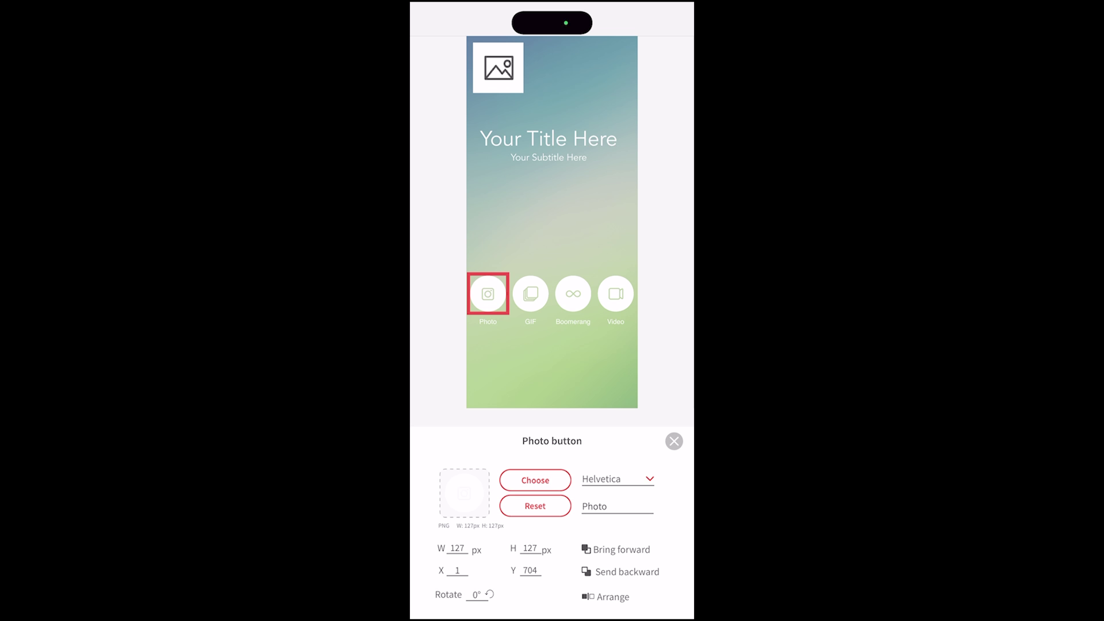
- Set the Photo button image to the red-circle camera Untitled design-44, then nudge the title up
click(535, 480)
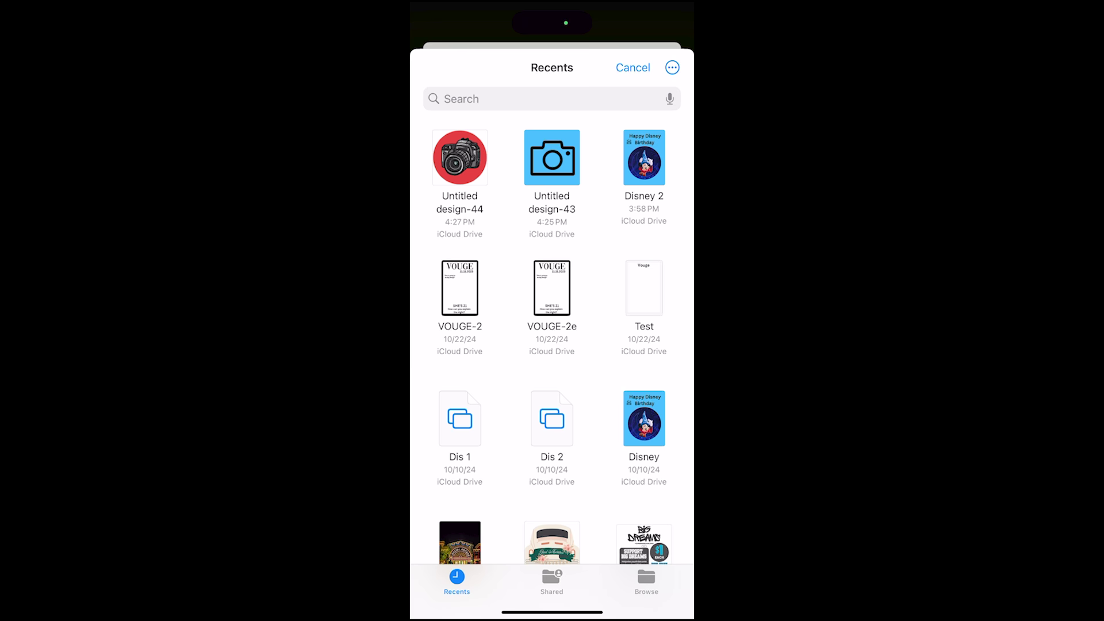
click(552, 156)
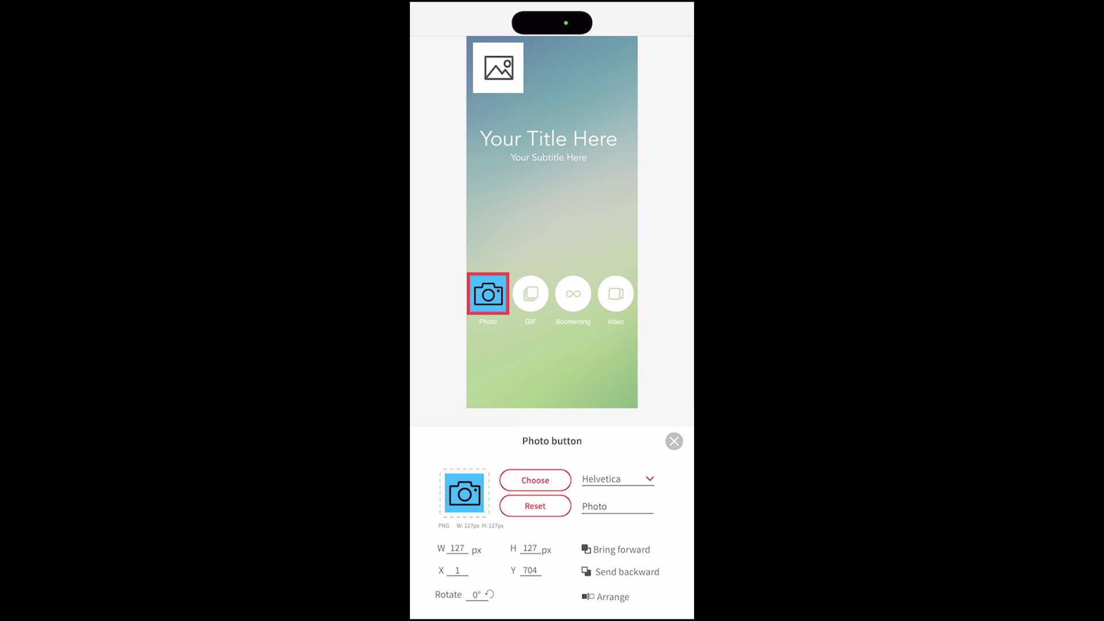
click(535, 480)
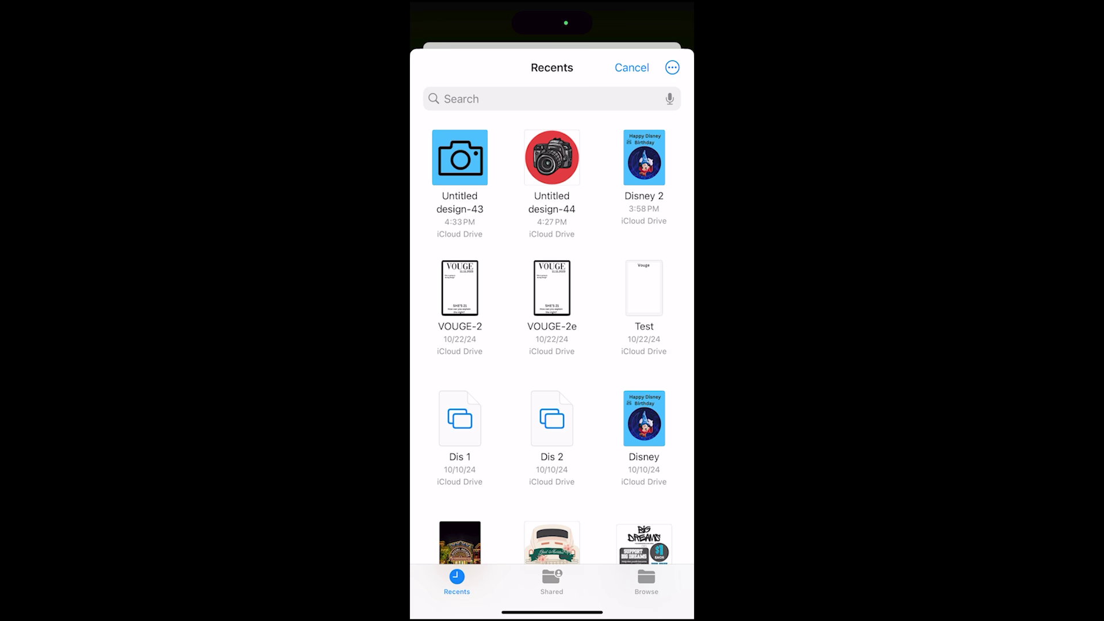
click(552, 157)
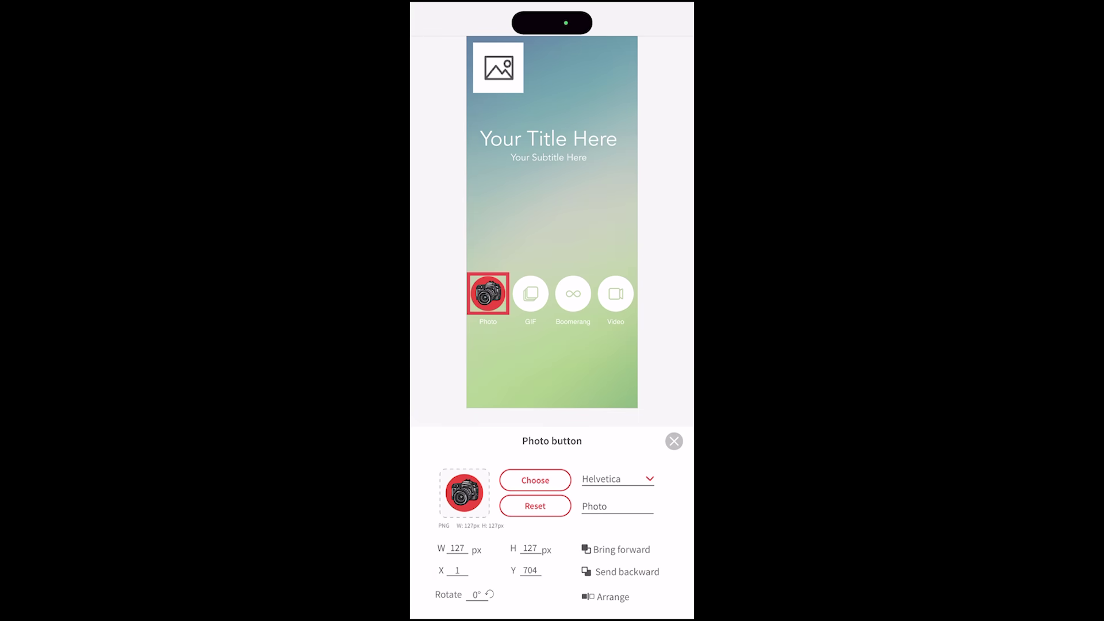
mouse_move(548, 139)
mouse_down()
mouse_move(544, 125)
mouse_move(541, 135)
mouse_move(552, 128)
mouse_up()
click(673, 441)
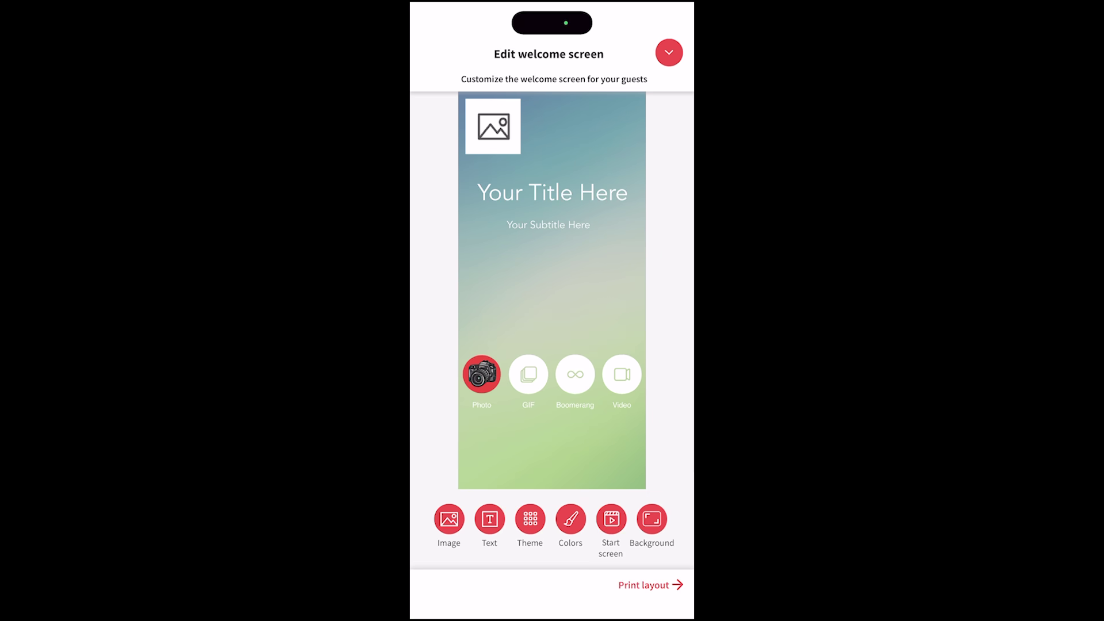
- Browse the Start screen video and Colors options, then open the GIF button's settings
click(611, 519)
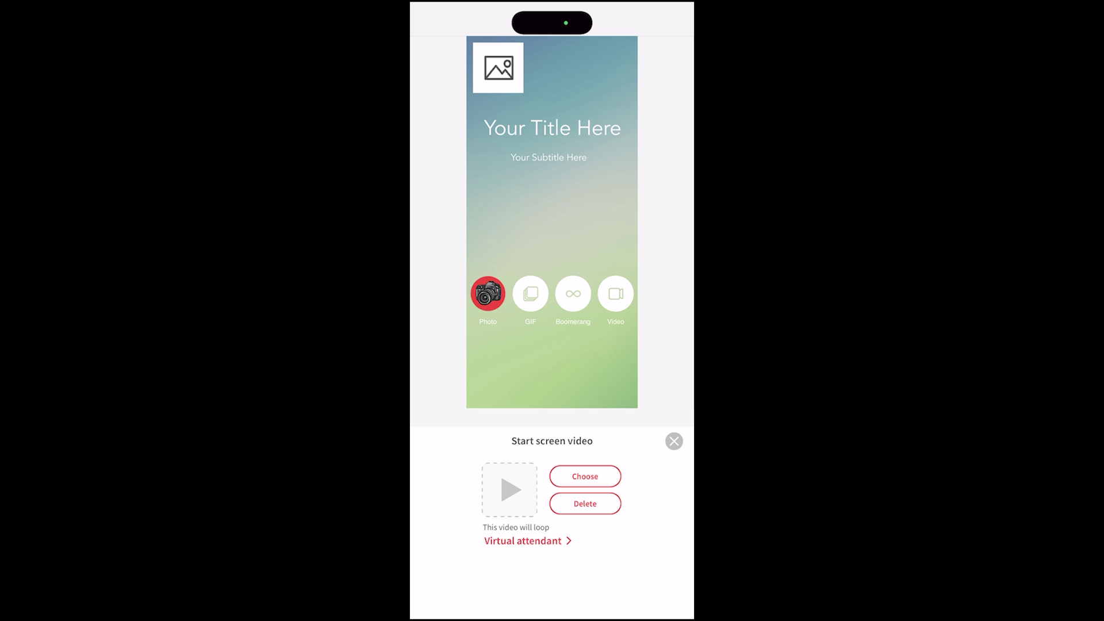
click(585, 476)
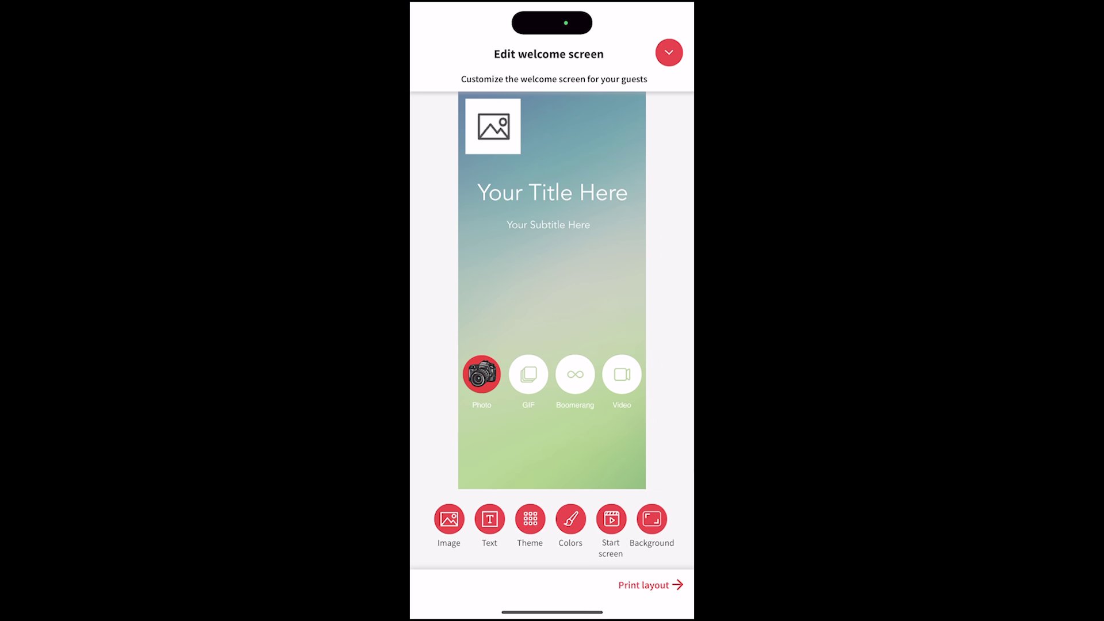
click(570, 519)
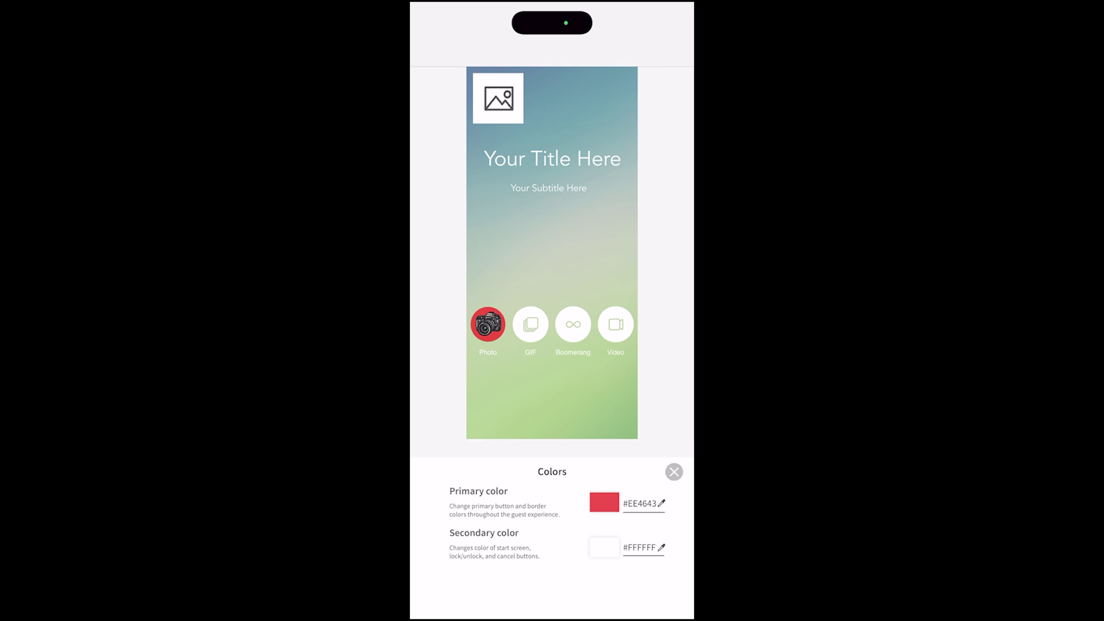
click(674, 471)
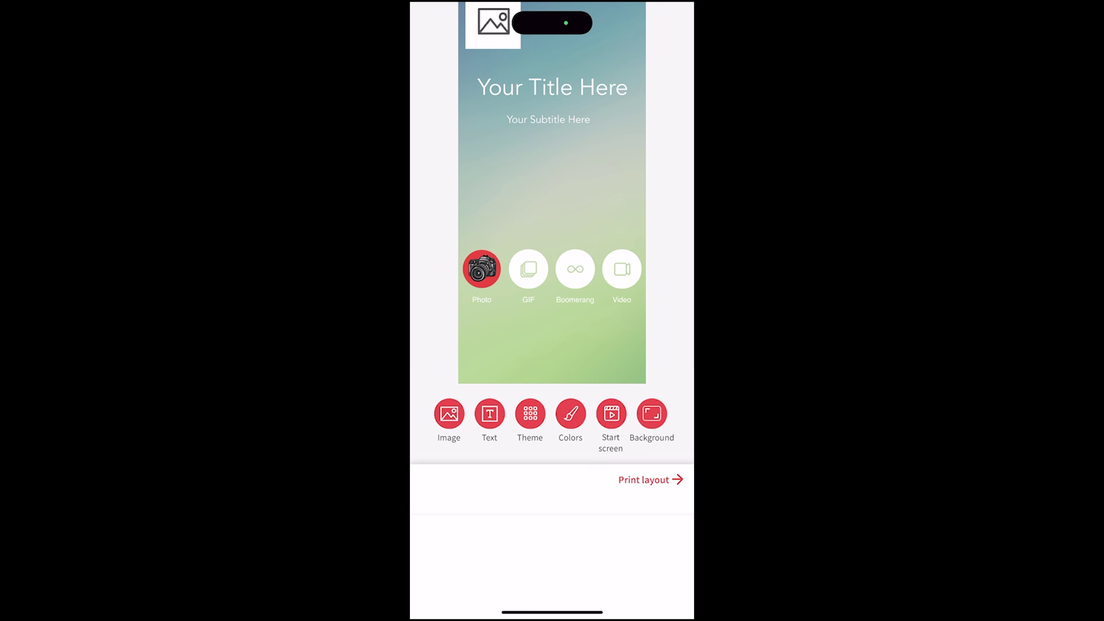
click(528, 269)
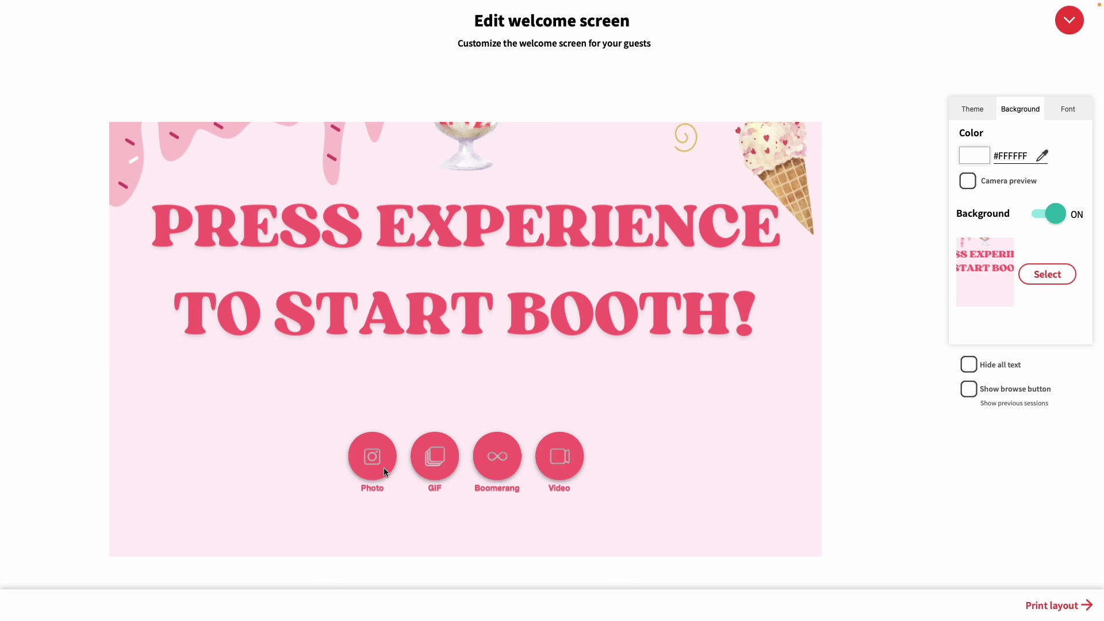
- Look through the Theme, Background and Font tabs of the welcome screen settings
click(987, 105)
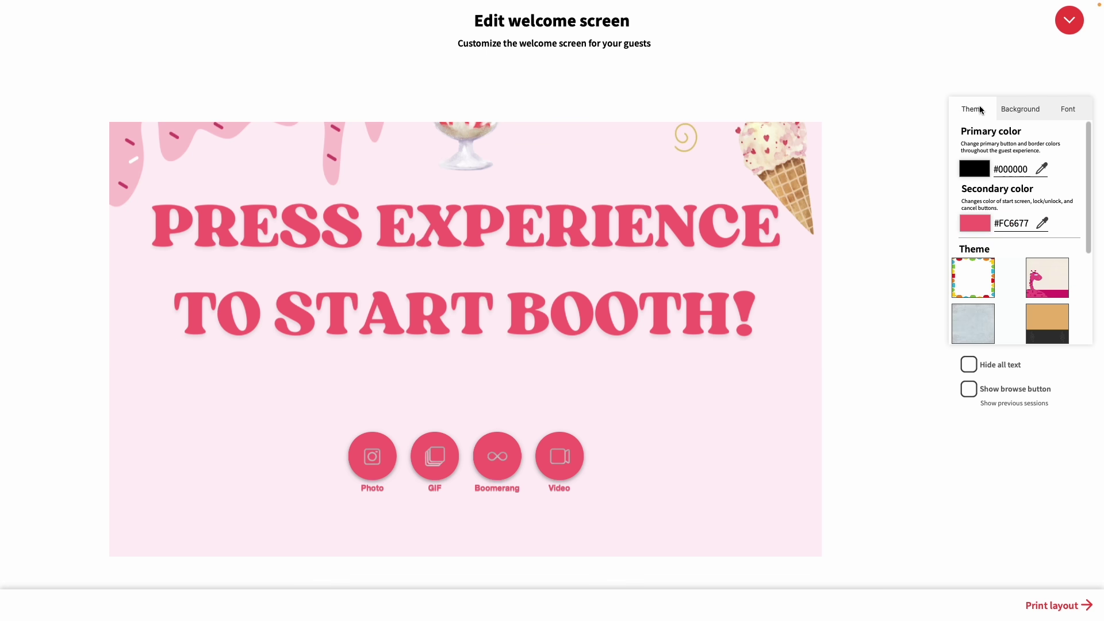
click(1028, 110)
click(1070, 108)
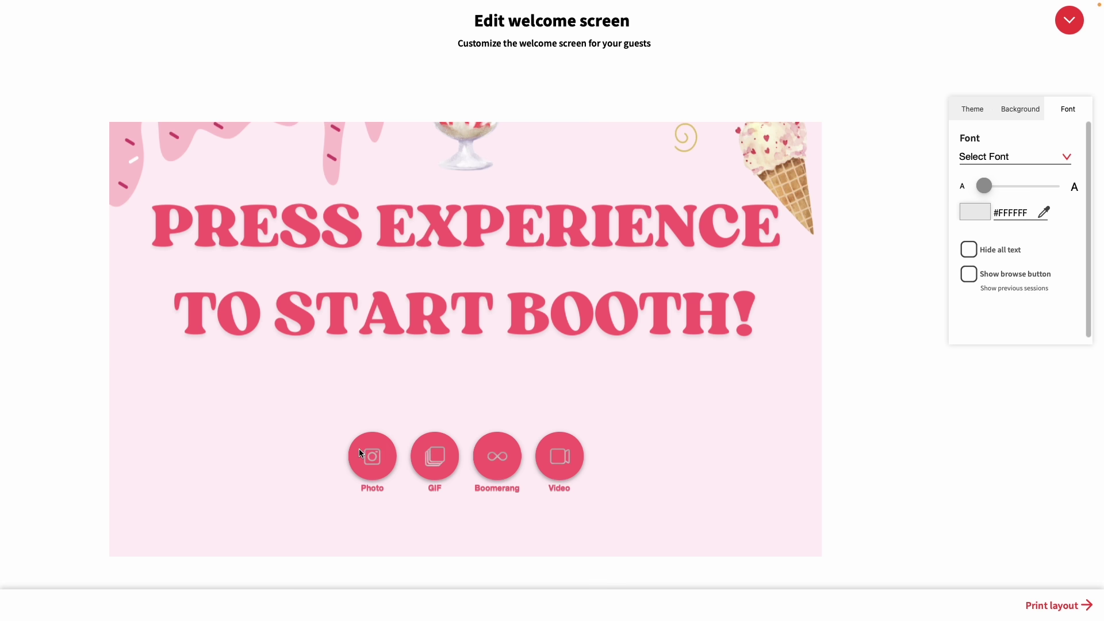
click(448, 415)
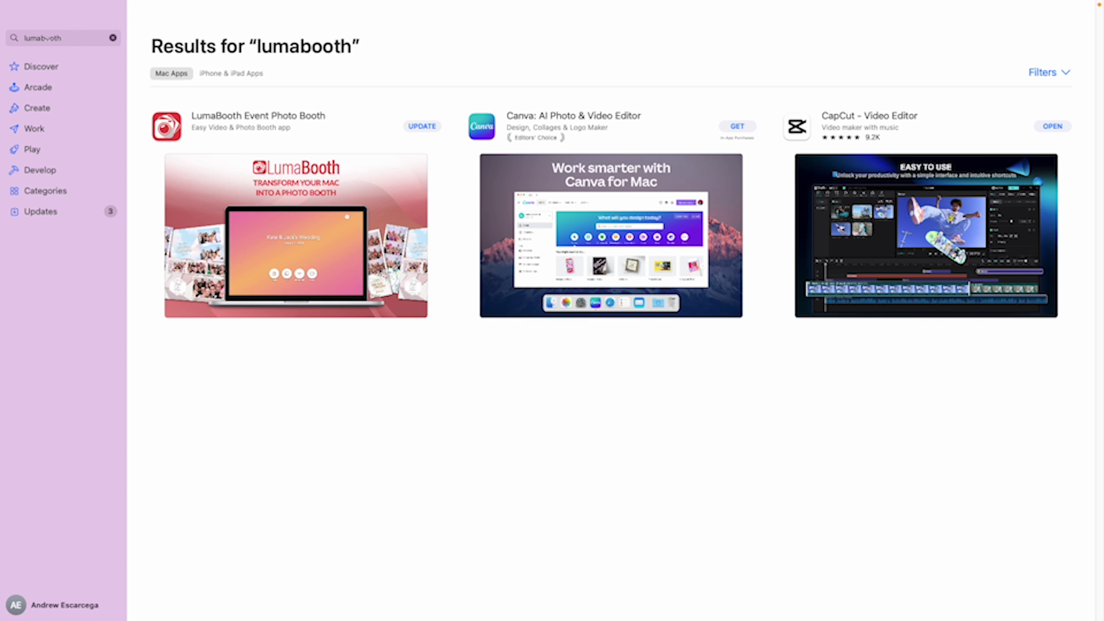
- Update LumaBooth Event Photo Booth from the lumabooth search results and watch the download progress
click(433, 132)
mouse_move(428, 143)
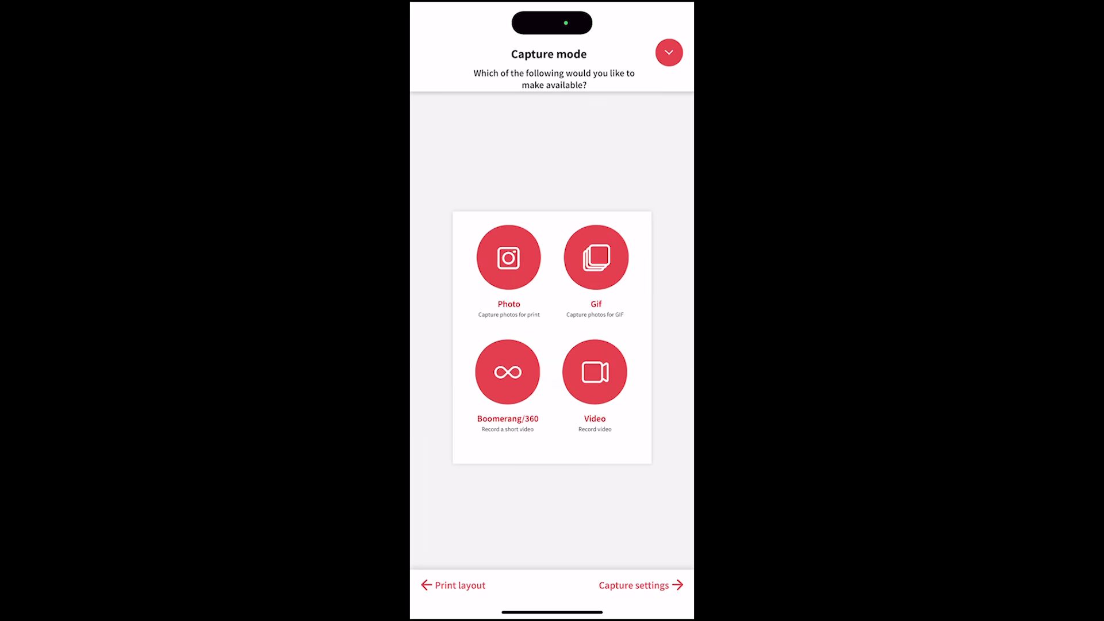
- Turn off the Boomerang/360 and Video capture modes, leaving only Photo and GIF
click(508, 372)
click(594, 372)
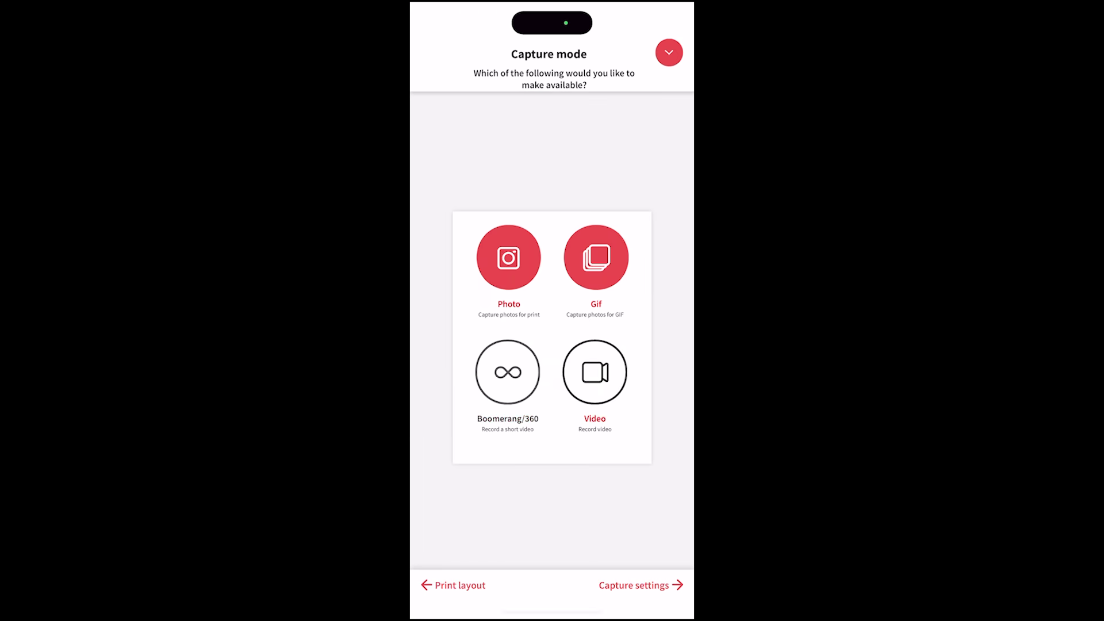
click(669, 52)
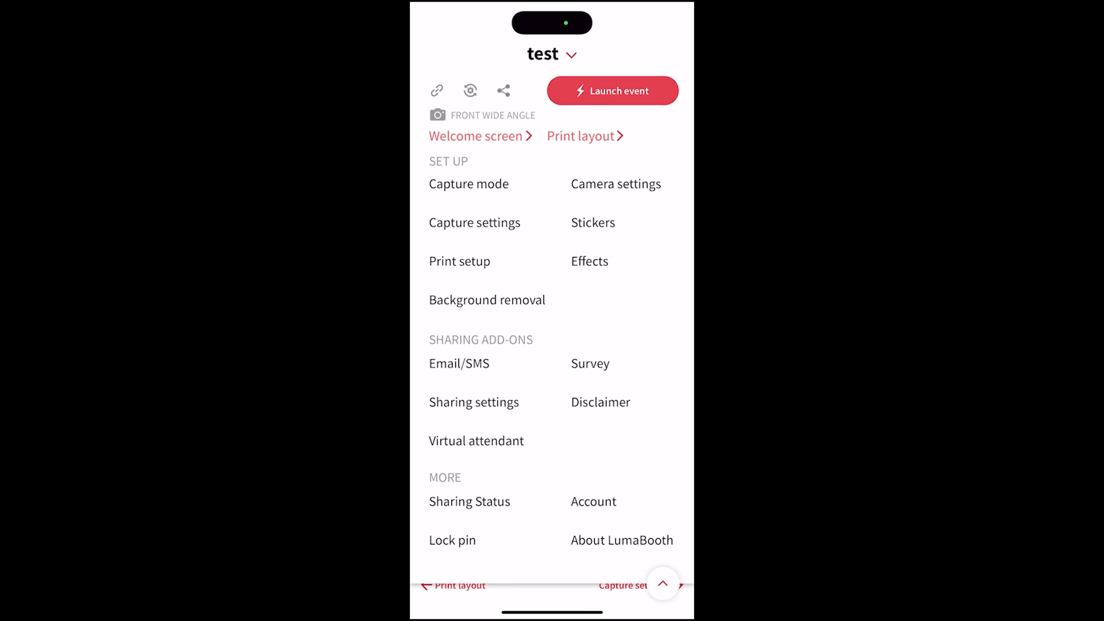
click(611, 90)
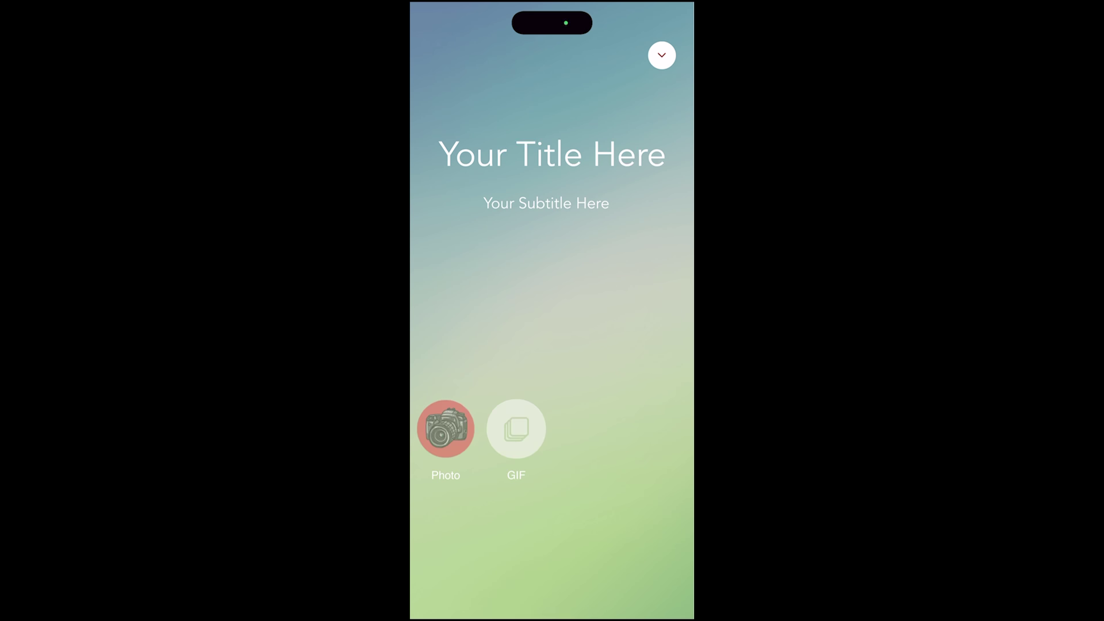
- In the welcome screen editor, move the Photo button up to centre and GIF down-left
click(662, 55)
click(480, 135)
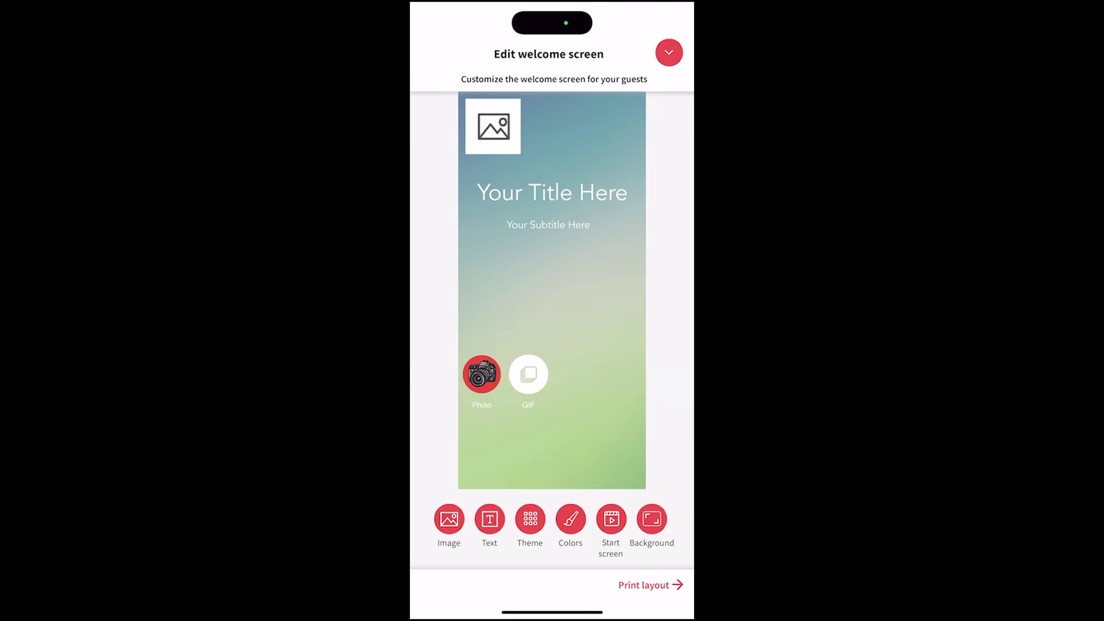
click(528, 374)
drag(530, 296, 591, 297)
click(487, 294)
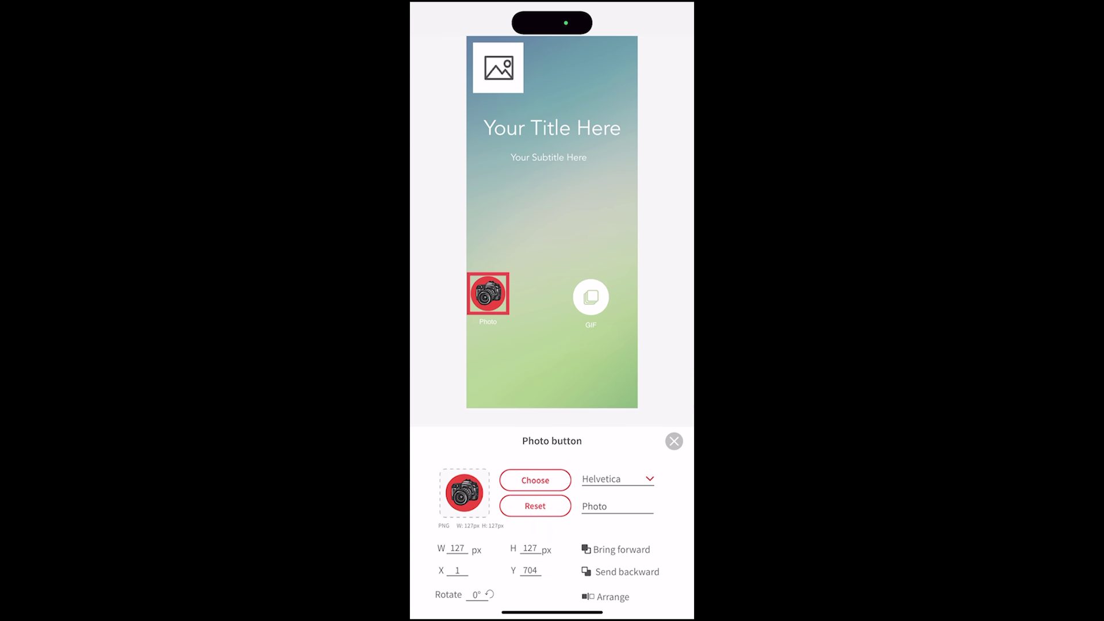
drag(488, 293, 550, 235)
click(590, 296)
drag(590, 297, 551, 339)
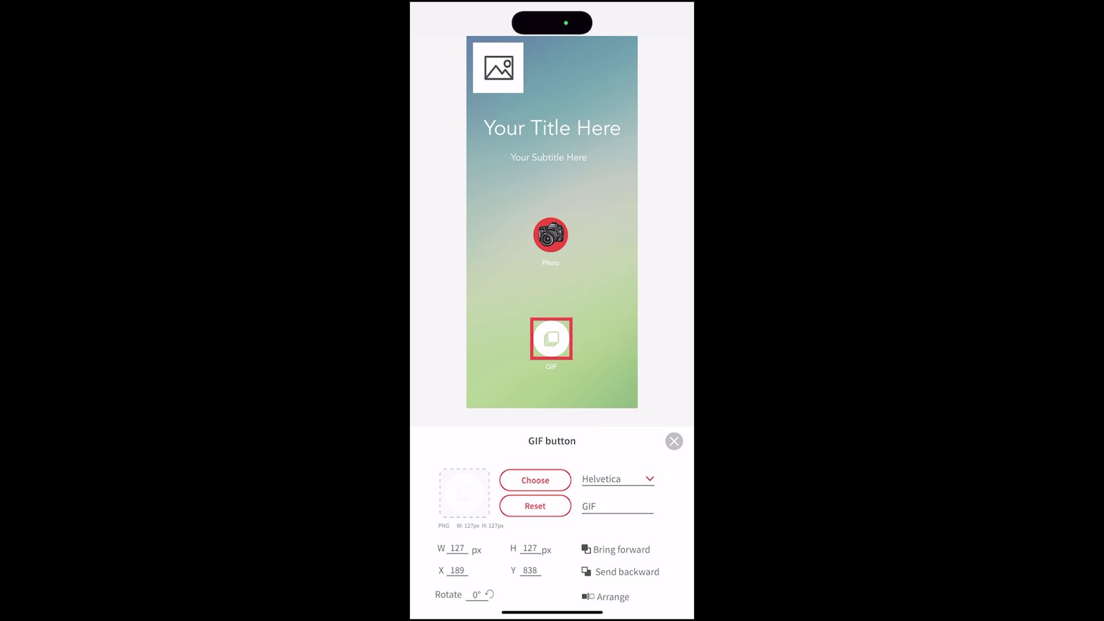
- Drag the title down below the subtitle and place the Photo button beside GIF
drag(552, 127, 549, 190)
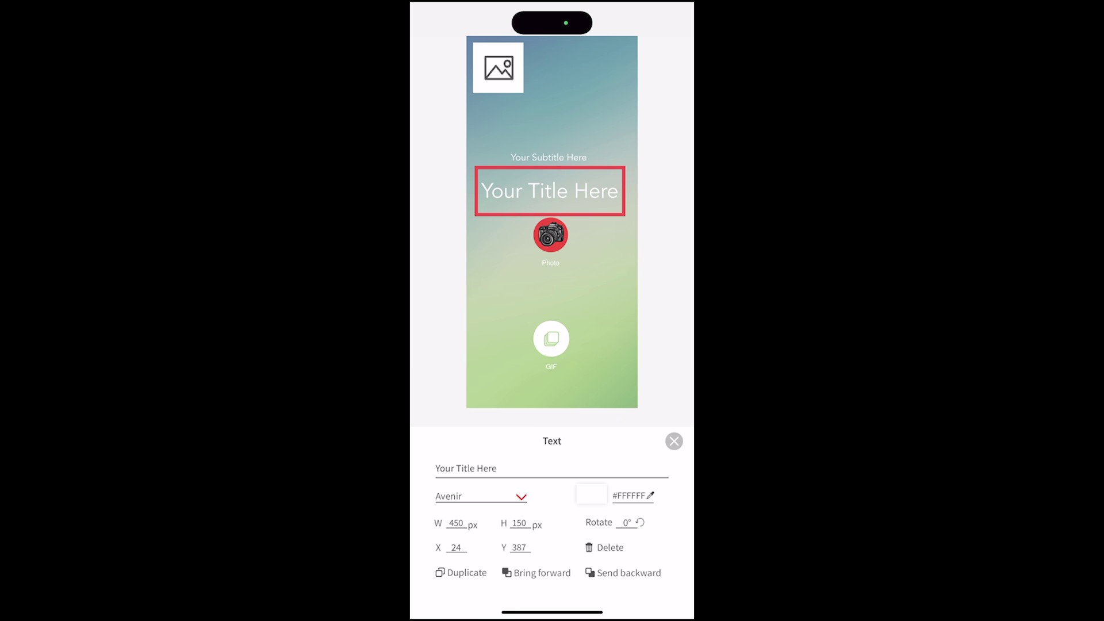
click(674, 441)
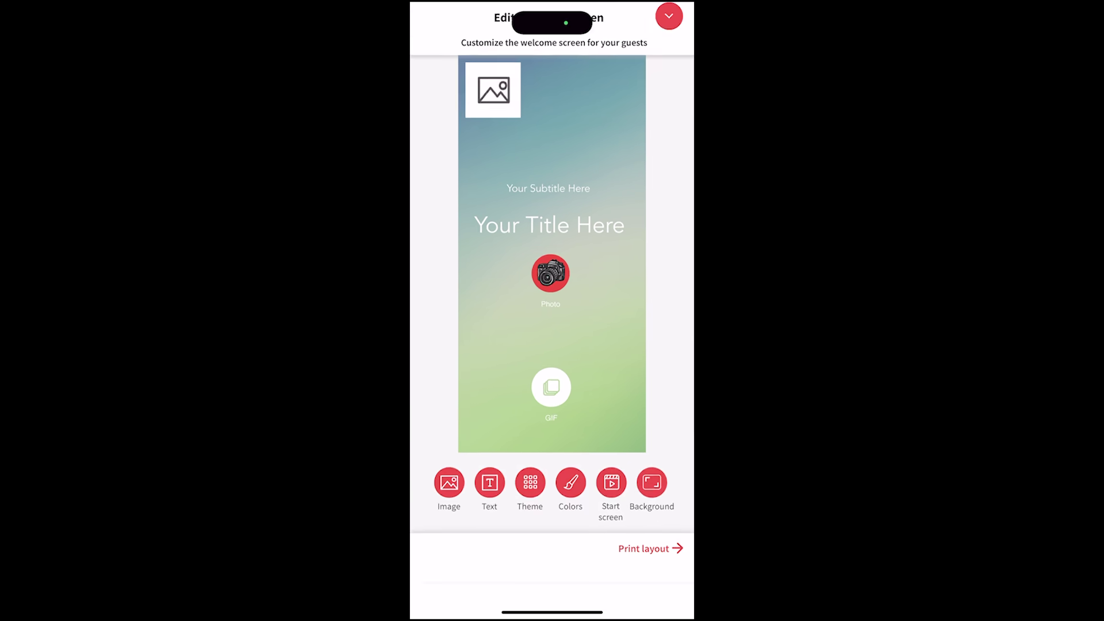
click(550, 273)
drag(550, 236, 530, 286)
click(606, 506)
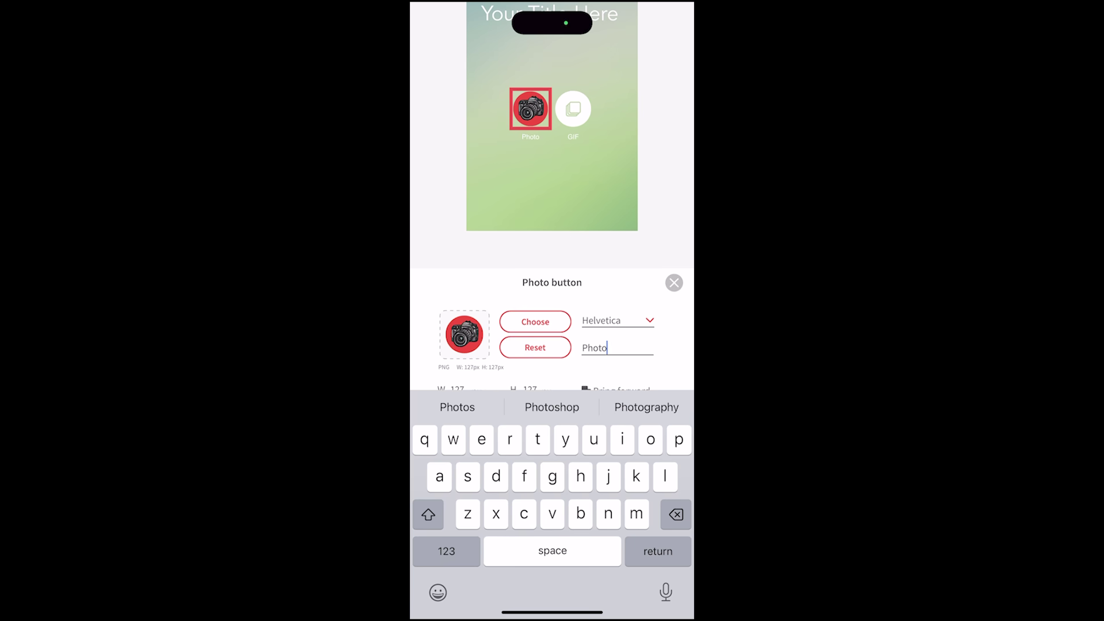
- Change the Photo button's label to Print
key(BackSpace)
key(BackSpace)
key(BackSpace)
key(BackSpace)
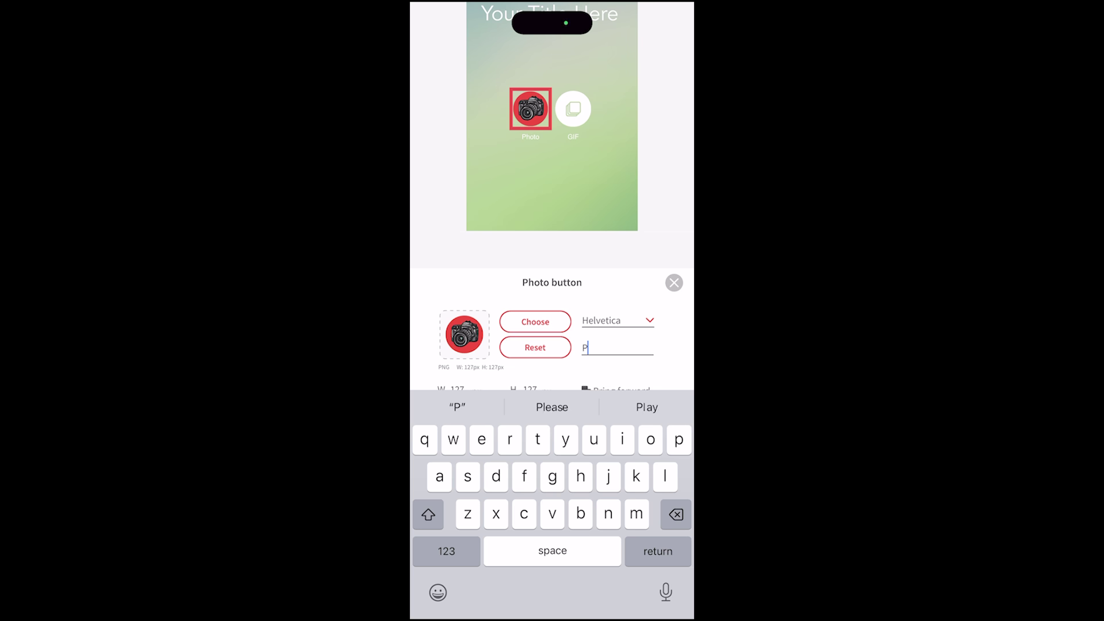
text(rint)
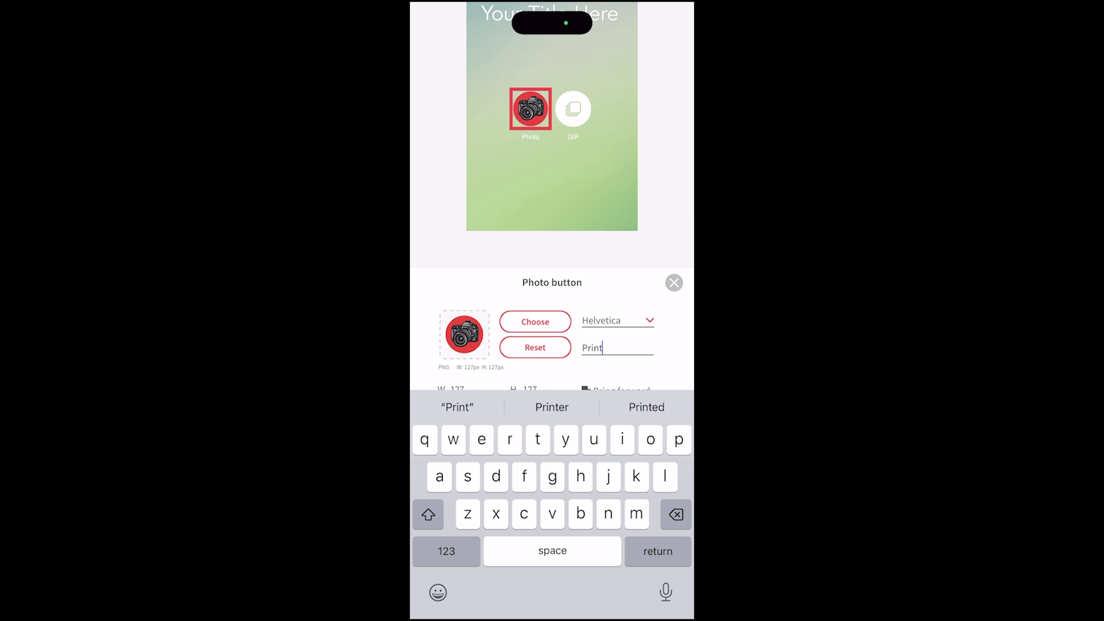
click(673, 282)
- Close the background image settings and exit the editor to save the welcome screen
click(552, 374)
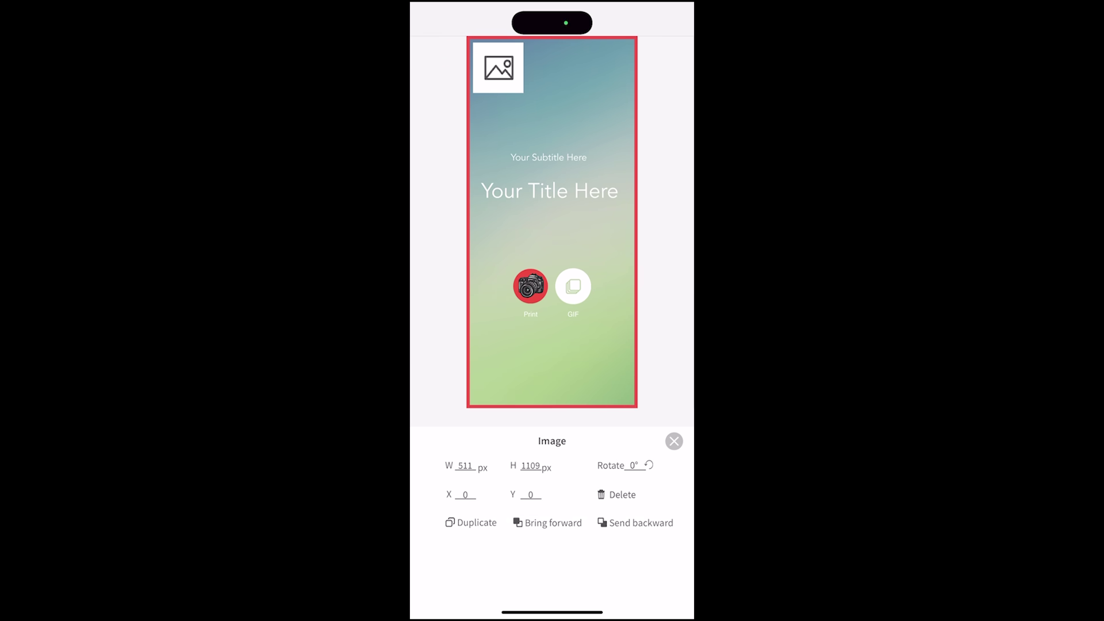
click(674, 441)
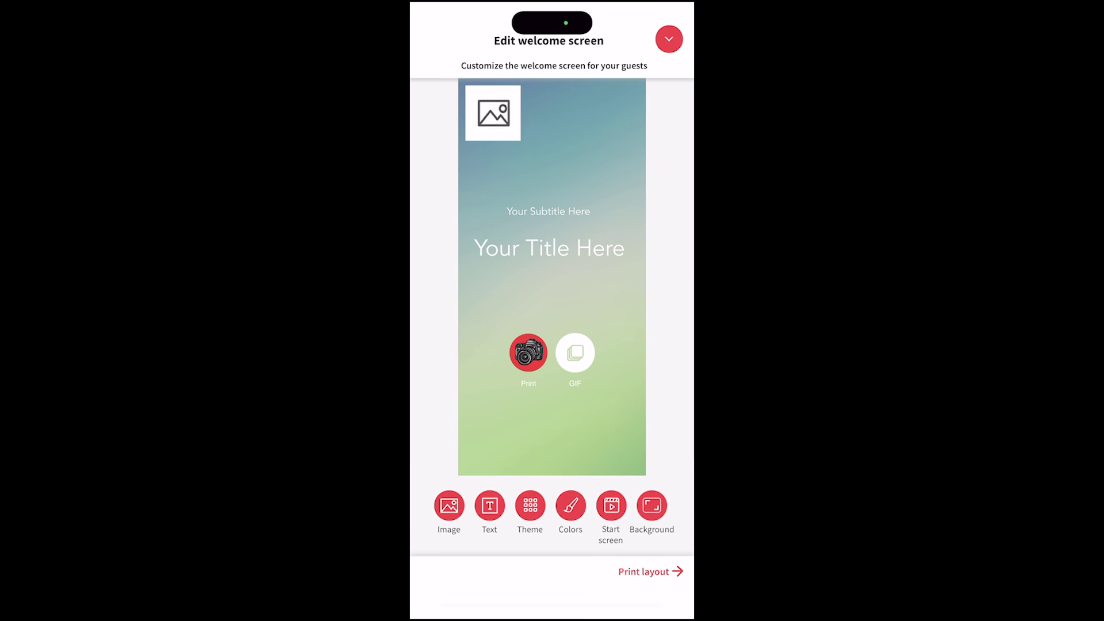
click(665, 40)
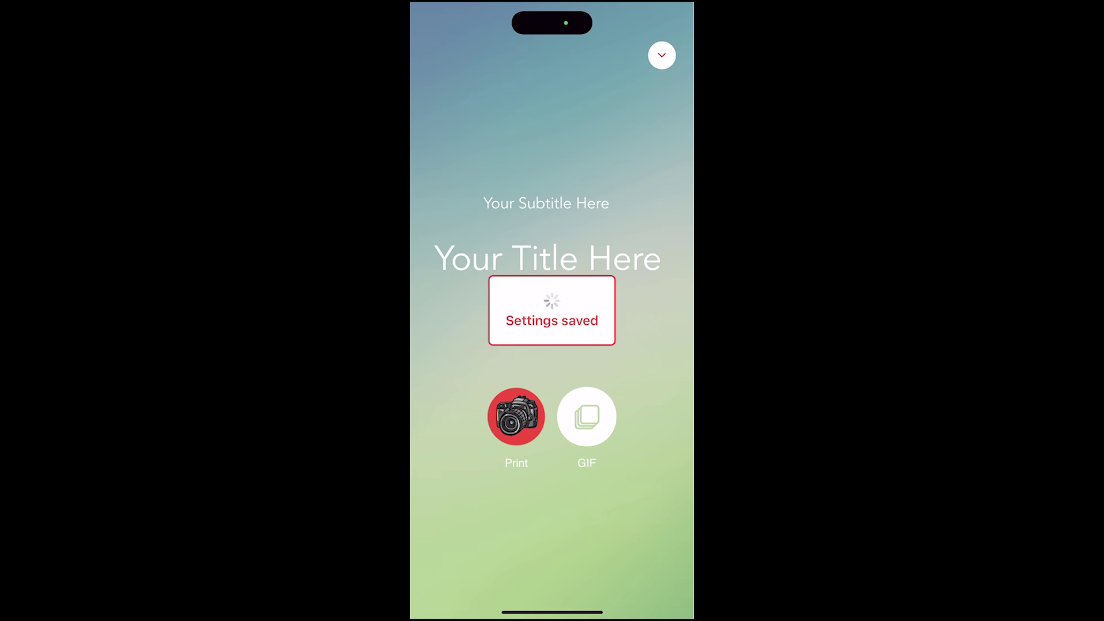